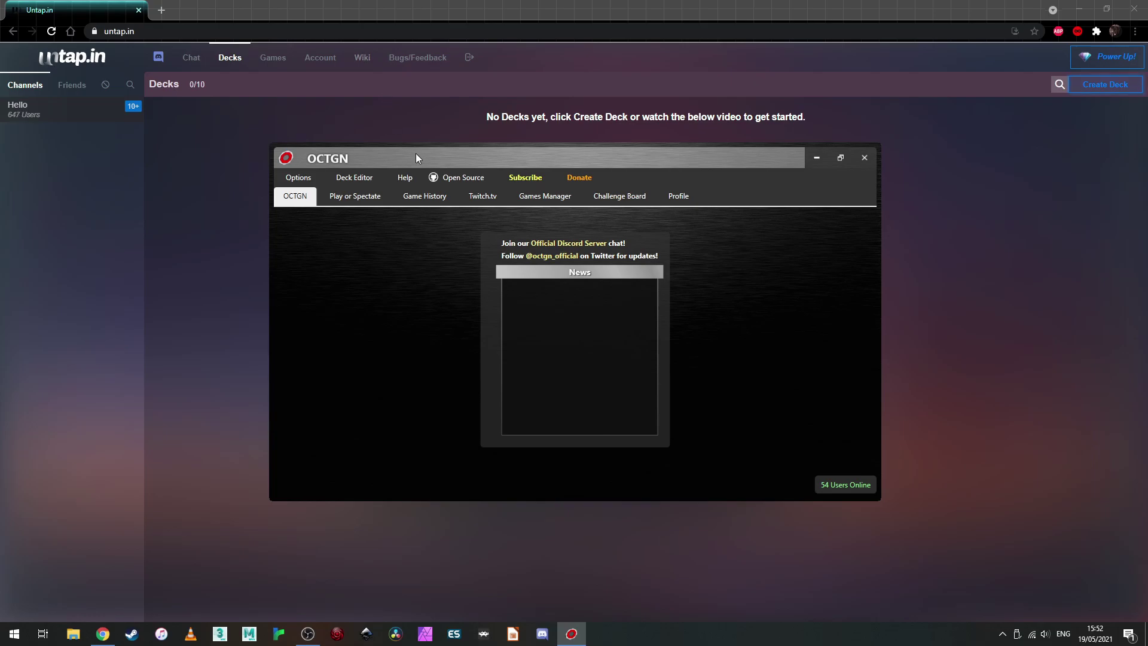
# Open the OCTGN deck editor, load the deck file kingcold.o8d, and preview the King Cold's Dynasty card.
pyautogui.click(378, 178)
pyautogui.click(713, 163)
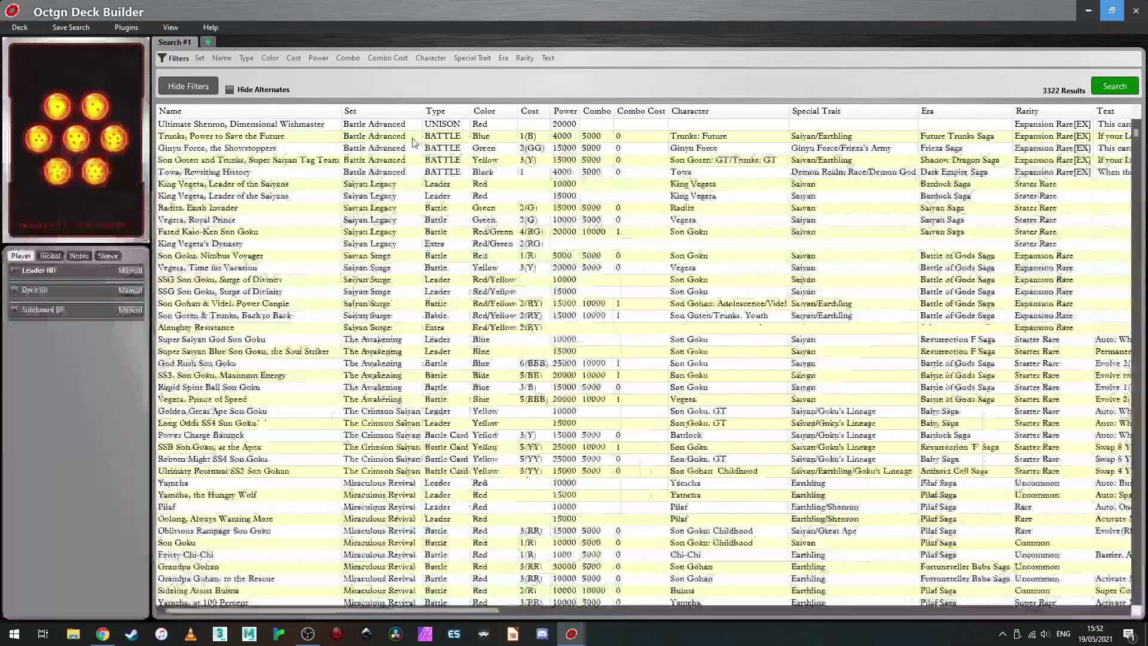
pyautogui.click(21, 28)
pyautogui.click(43, 53)
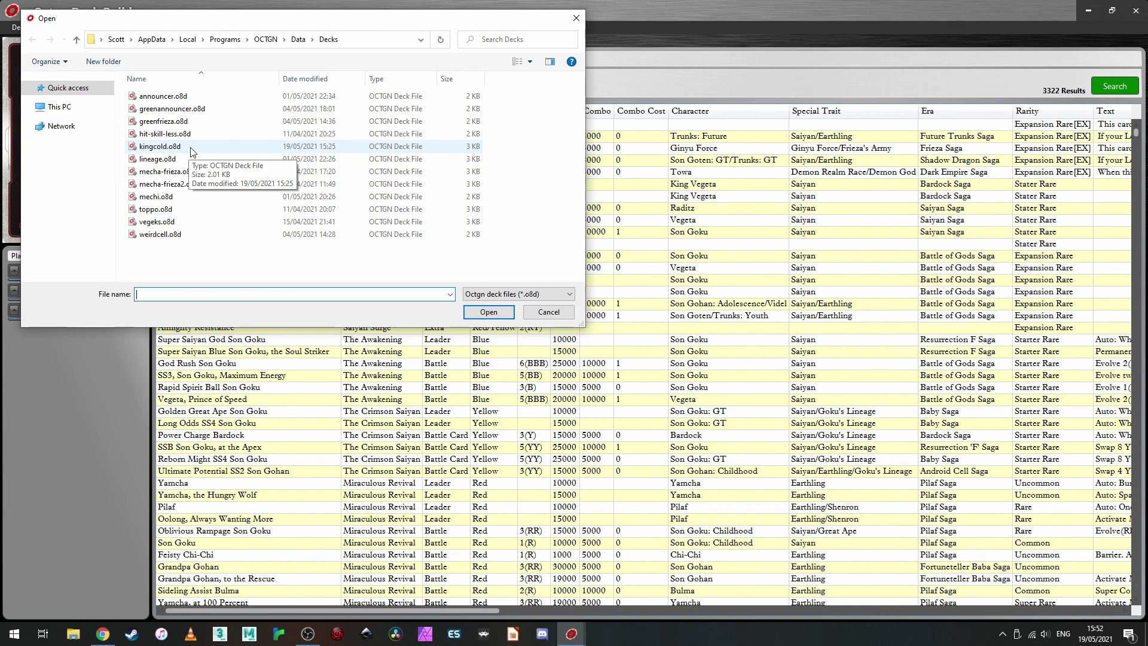
pyautogui.doubleClick(191, 147)
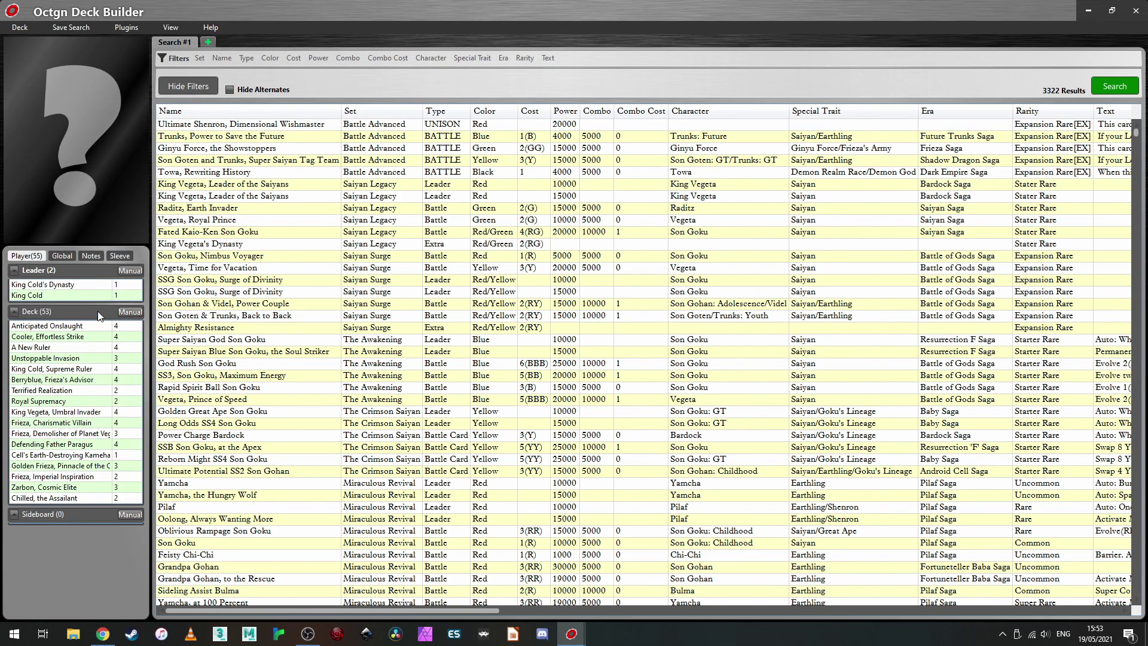
pyautogui.click(79, 287)
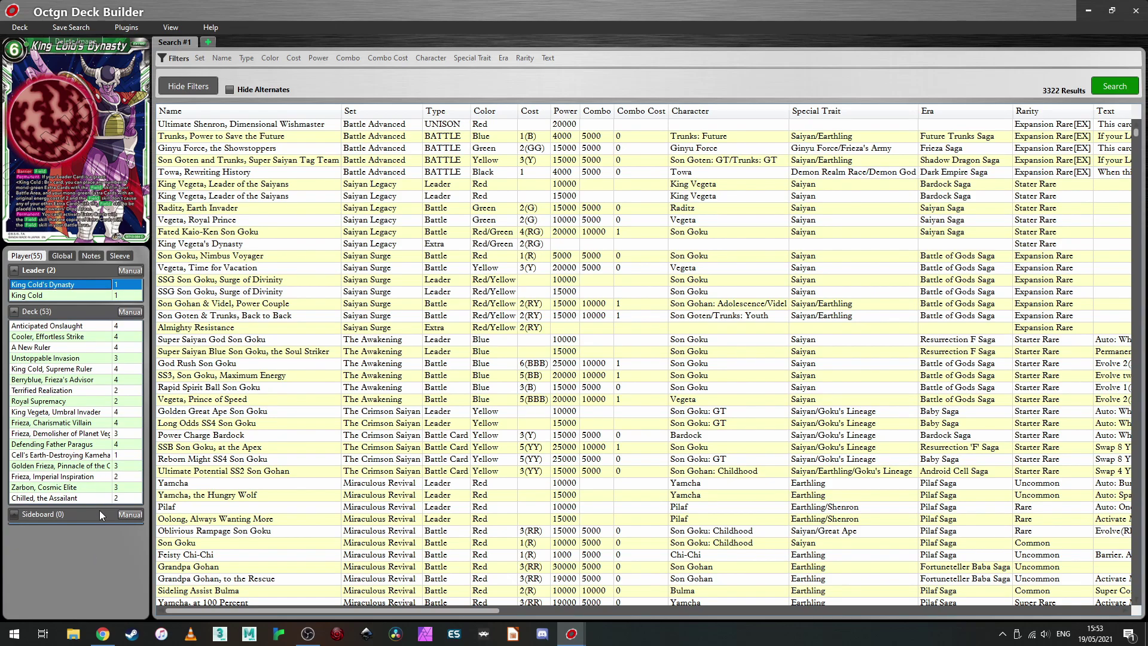
# Export the deck as a text file named cold in the Decks folder, copying that folder's path.
pyautogui.click(20, 24)
pyautogui.click(63, 90)
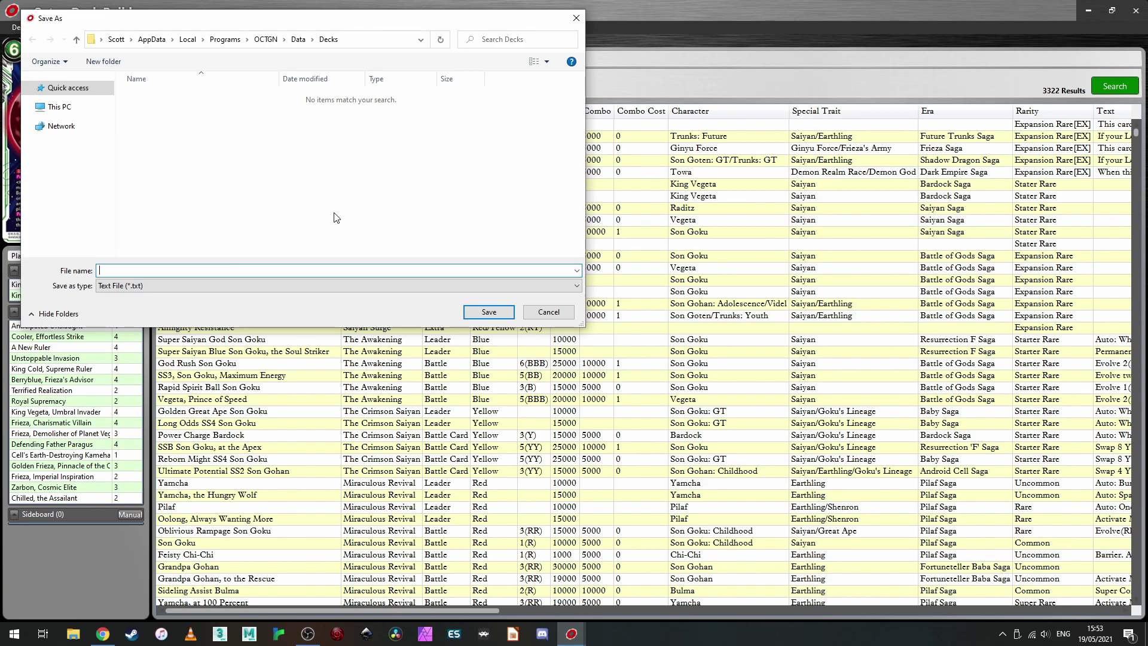
pyautogui.click(381, 39)
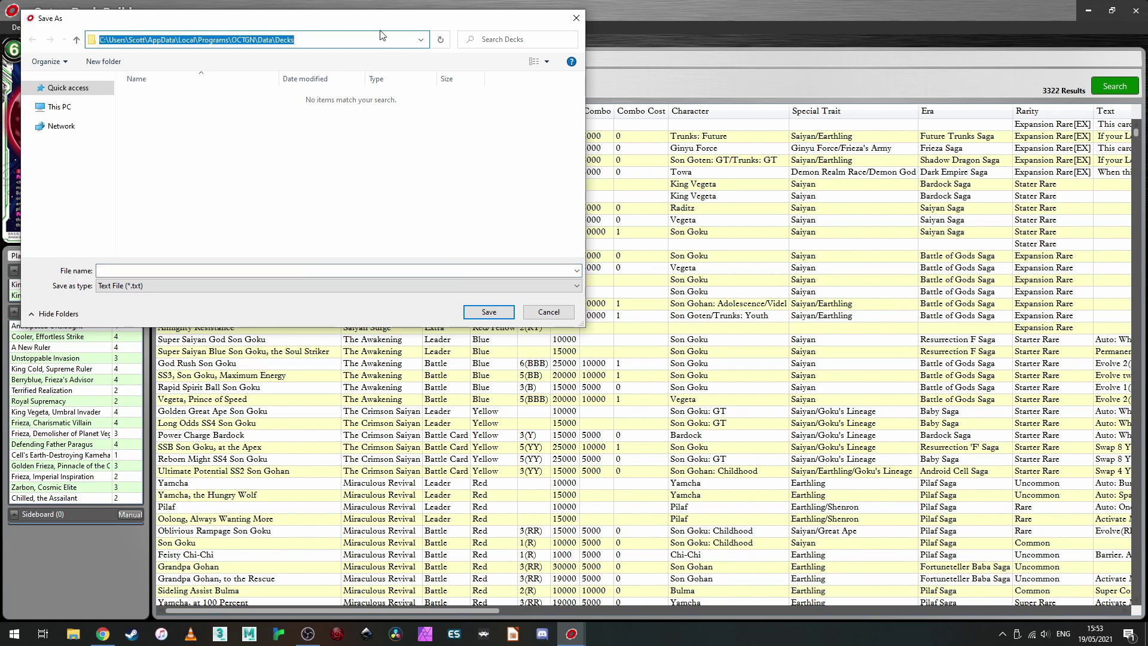
pyautogui.rightClick(377, 41)
pyautogui.click(413, 77)
pyautogui.click(375, 271)
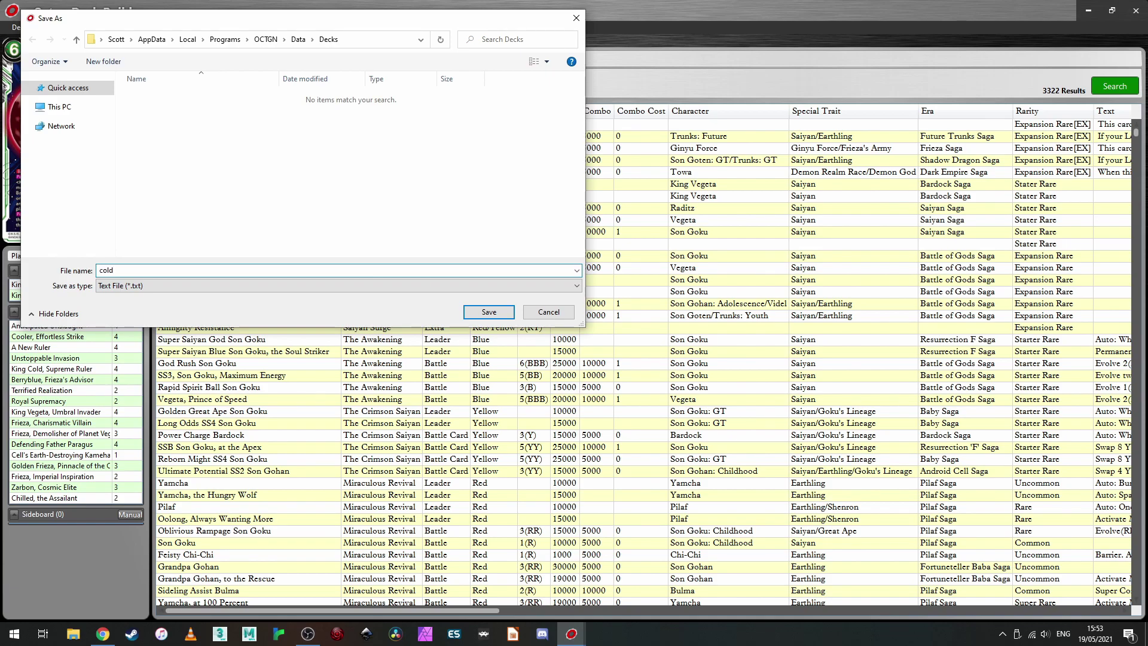
pyautogui.press('Return')
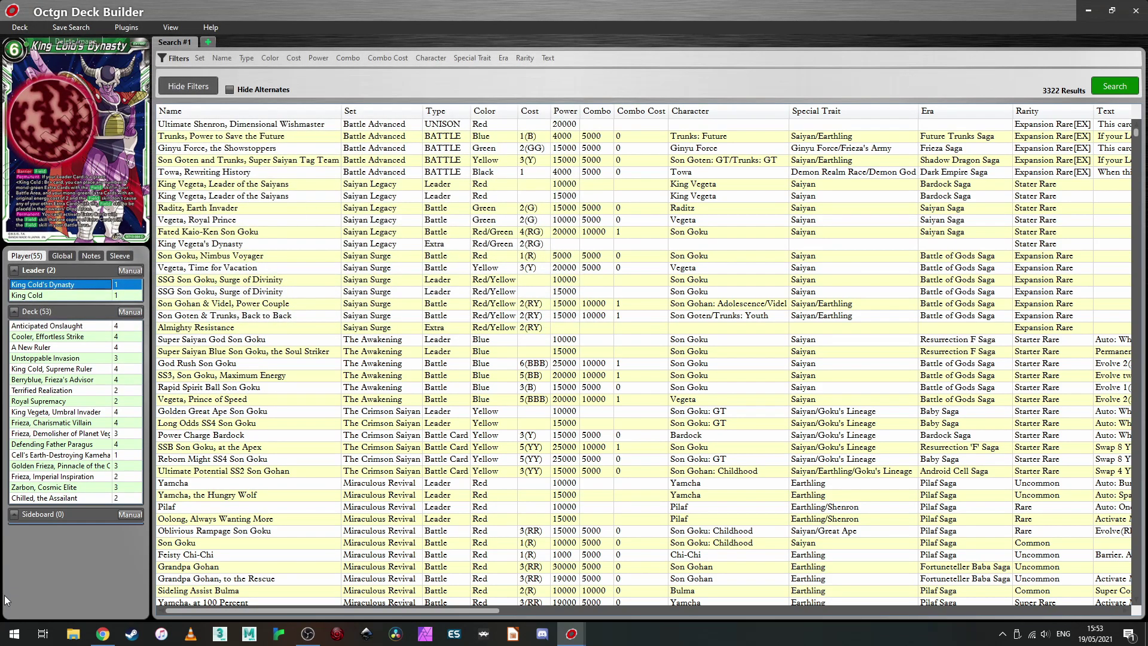
# Open the Decks folder in File Explorer using the copied path and open cold.txt.
pyautogui.click(73, 633)
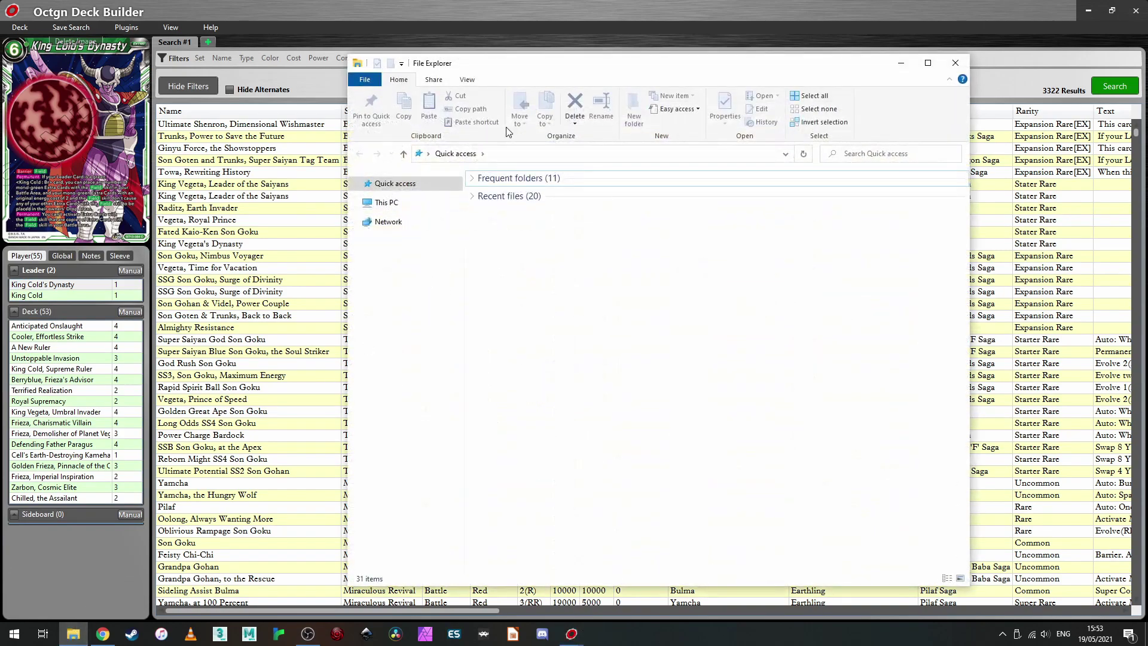
pyautogui.click(601, 154)
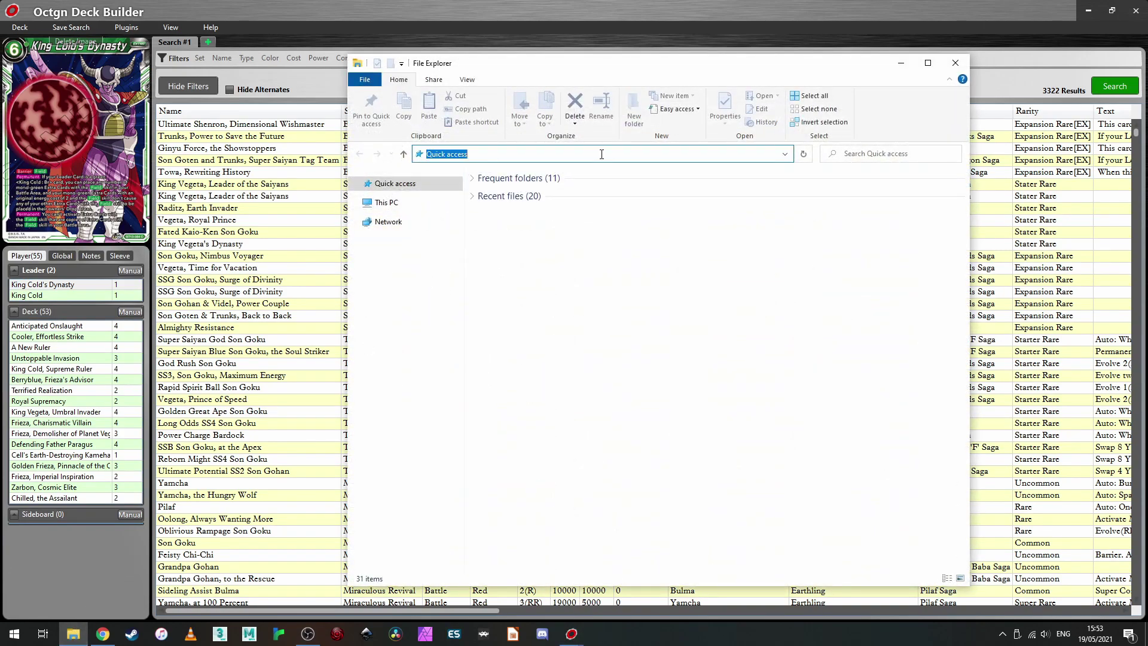
pyautogui.rightClick(651, 156)
pyautogui.click(712, 202)
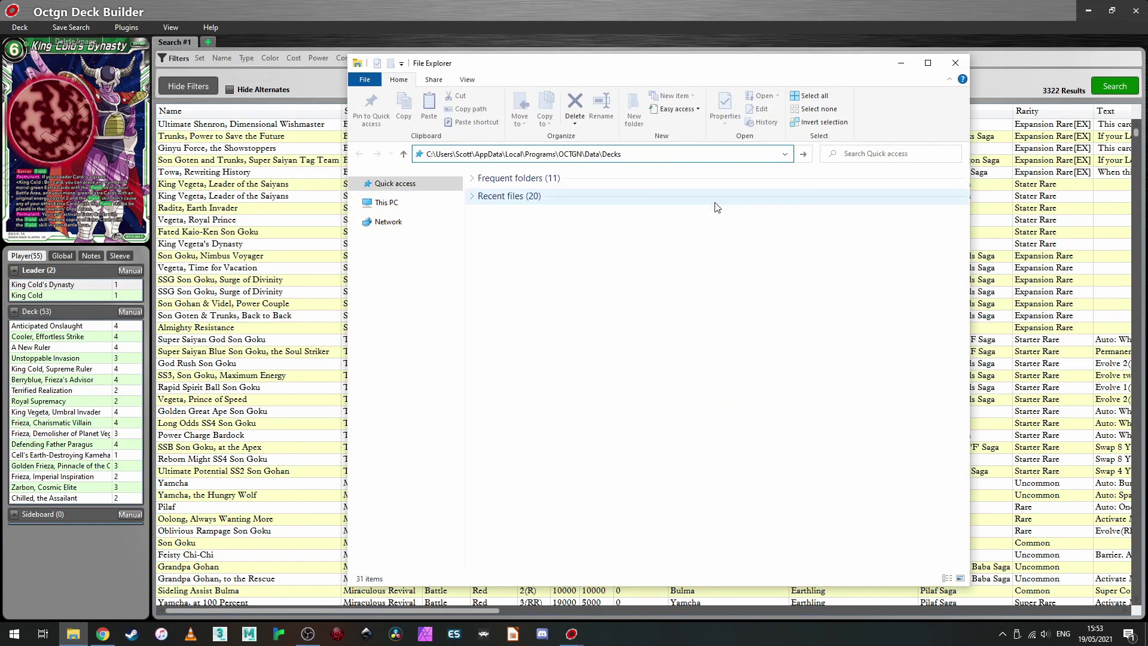
pyautogui.press('Return')
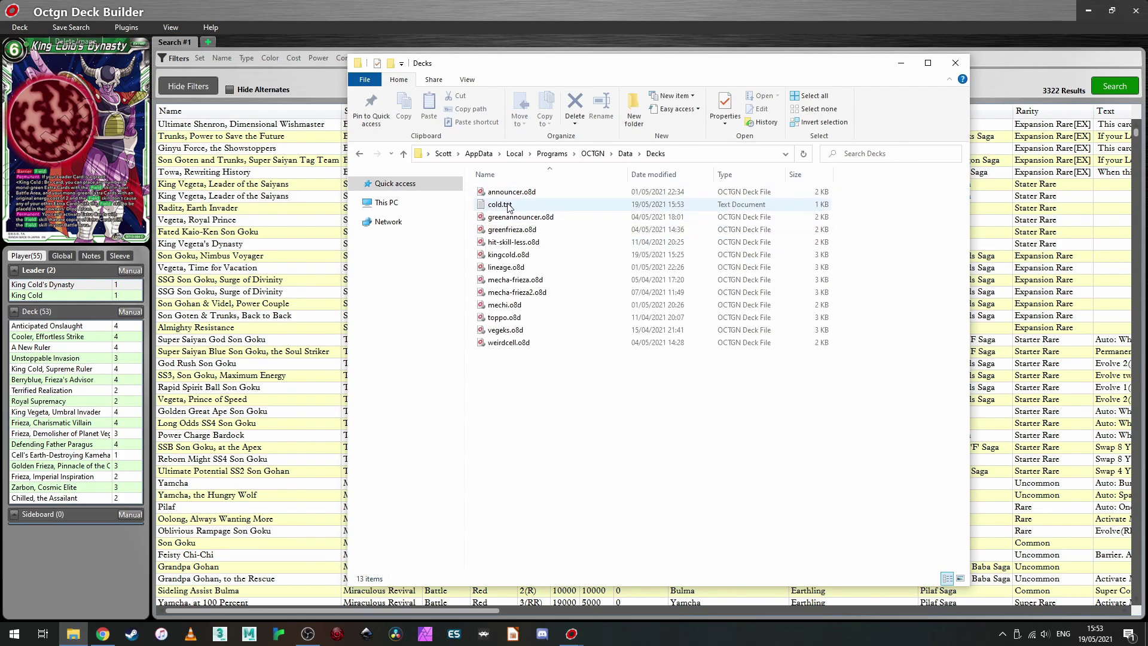
pyautogui.doubleClick(508, 205)
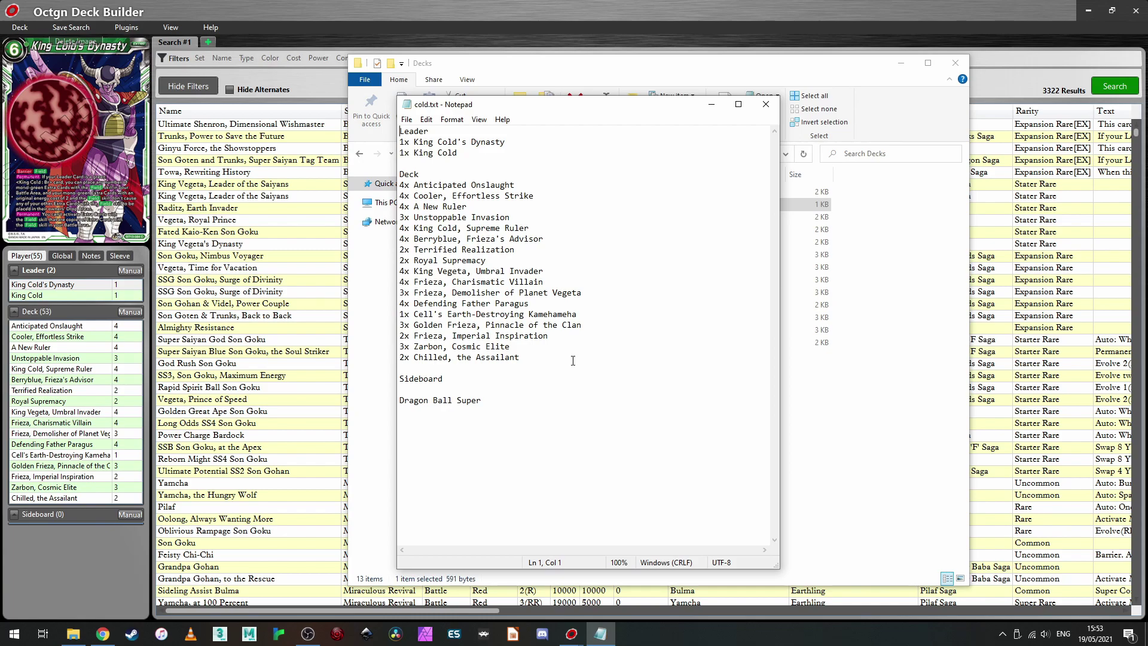
# Copy all card lines under Deck in cold.txt, from Anticipated Onslaught to Chilled, the Assailant.
pyautogui.moveTo(573, 360); pyautogui.dragTo(398, 184)
pyautogui.rightClick(467, 215)
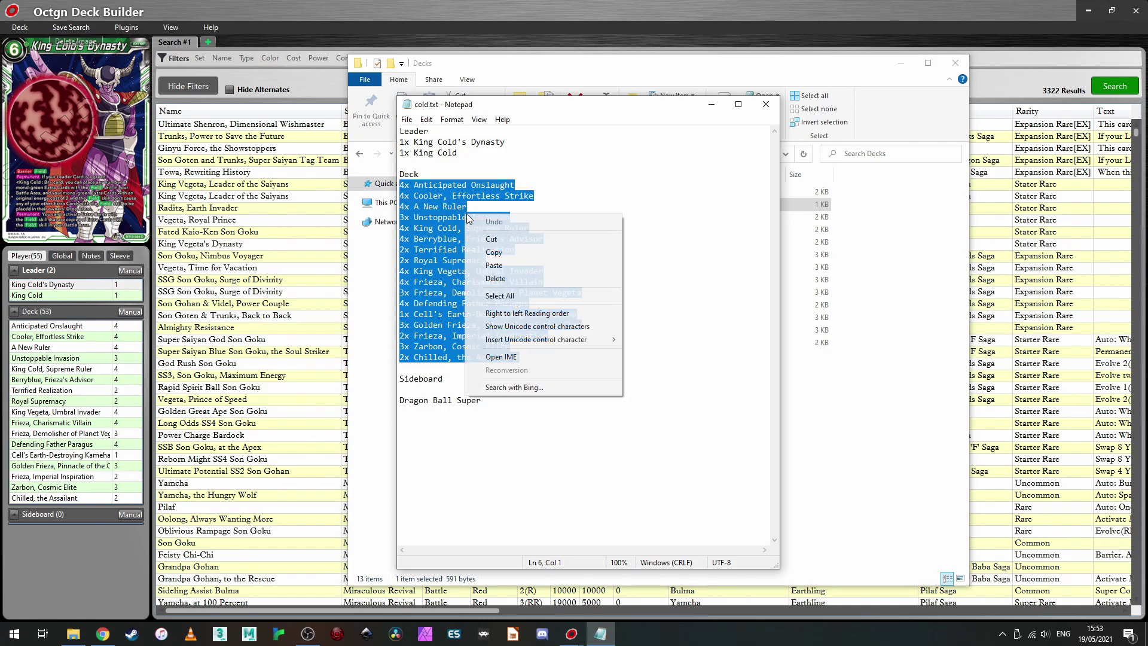
pyautogui.click(491, 252)
# Switch to Untap.in in the browser and create a Dragon Ball Super deck titled cold.
pyautogui.click(103, 633)
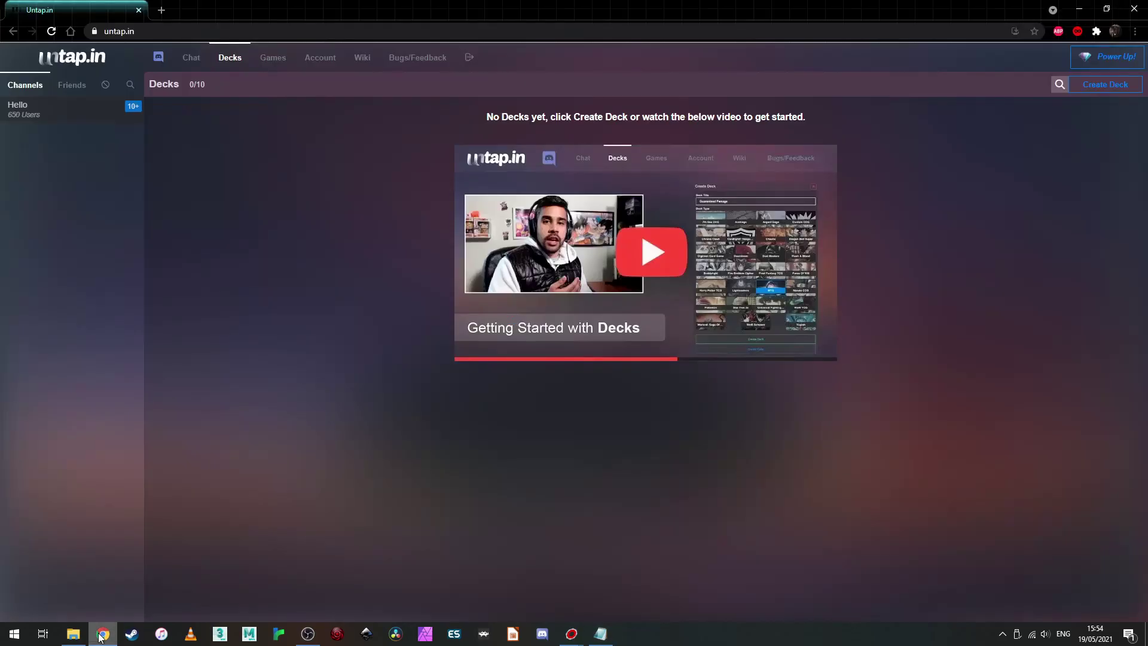
pyautogui.click(1115, 86)
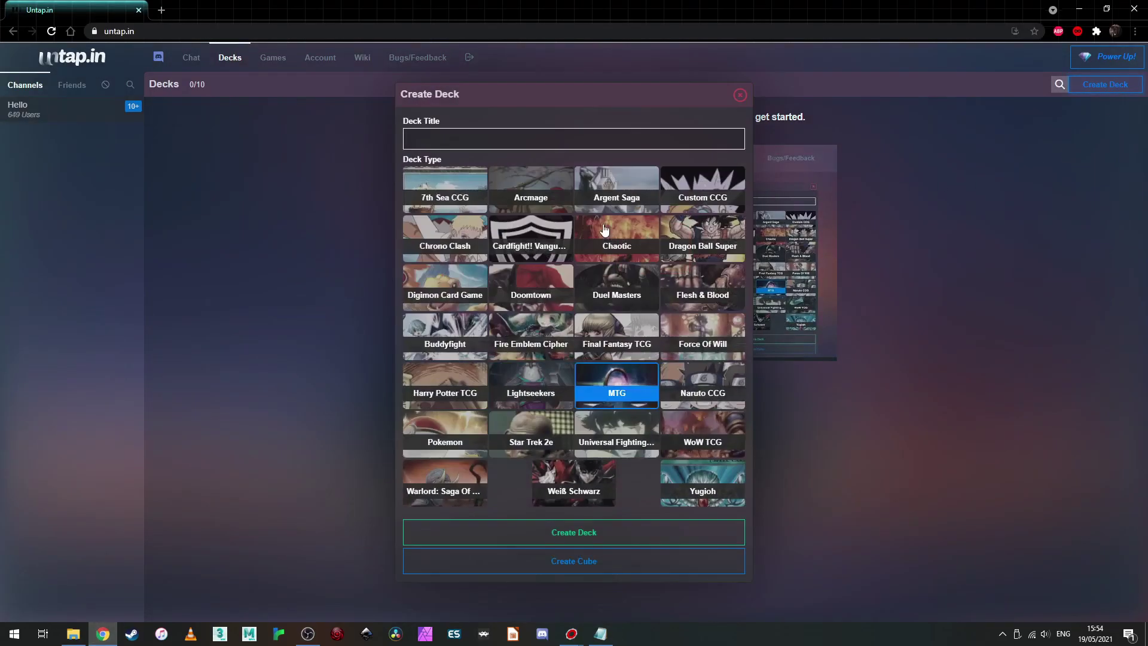
pyautogui.click(702, 239)
pyautogui.click(564, 141)
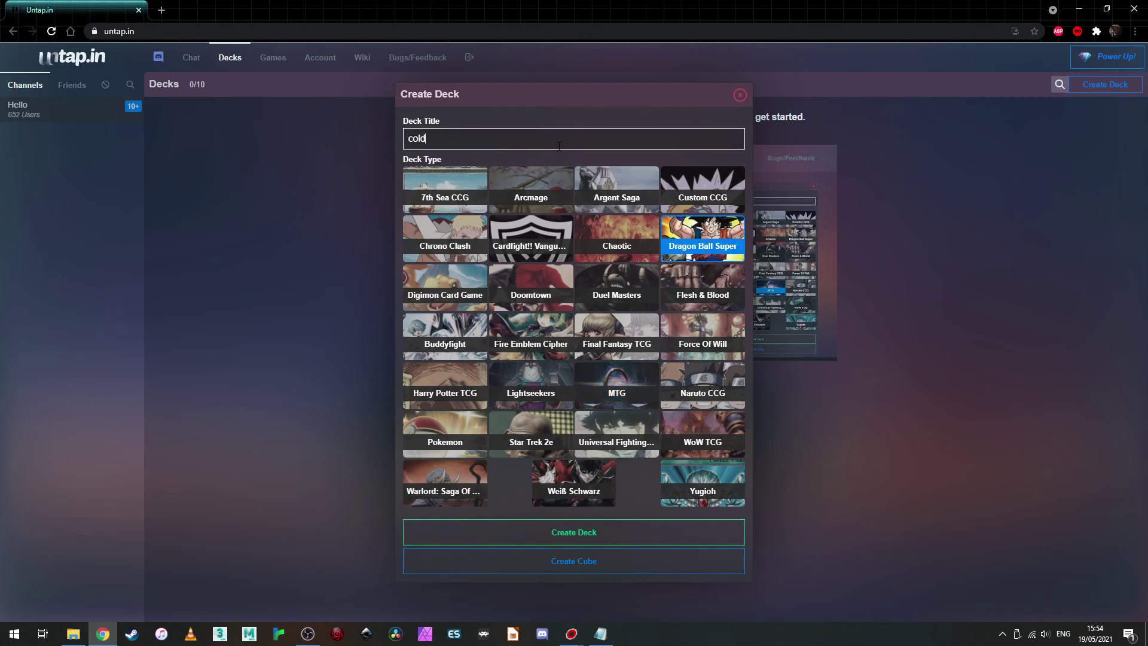
pyautogui.click(552, 532)
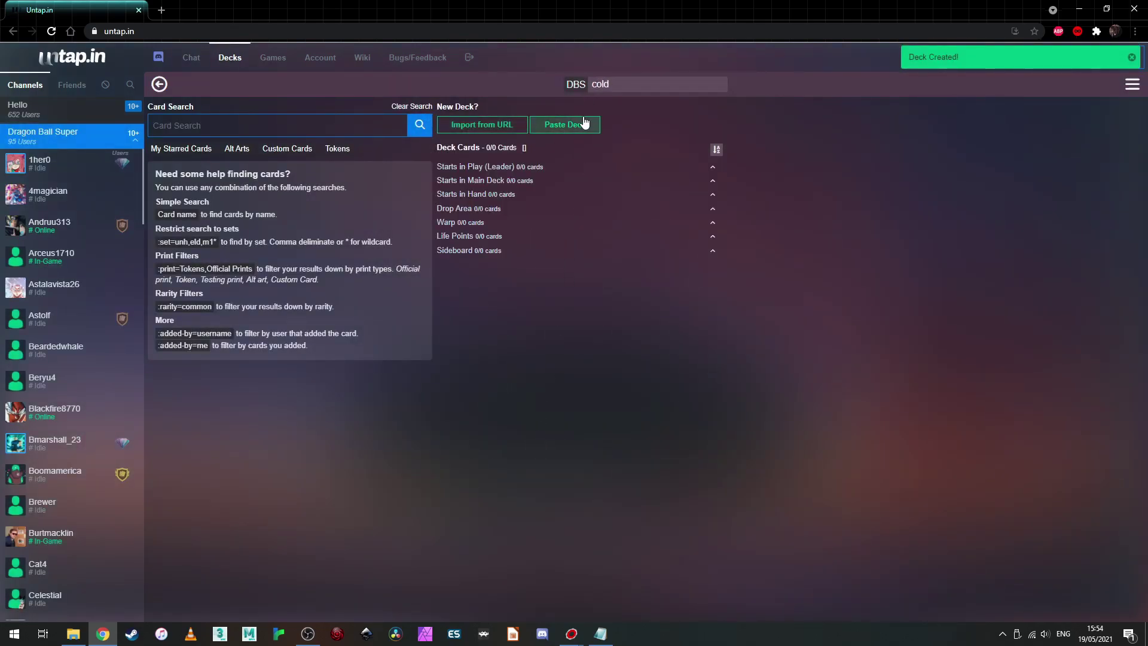
# Paste the copied card list into the Main Deck section of the deck import.
pyautogui.click(571, 126)
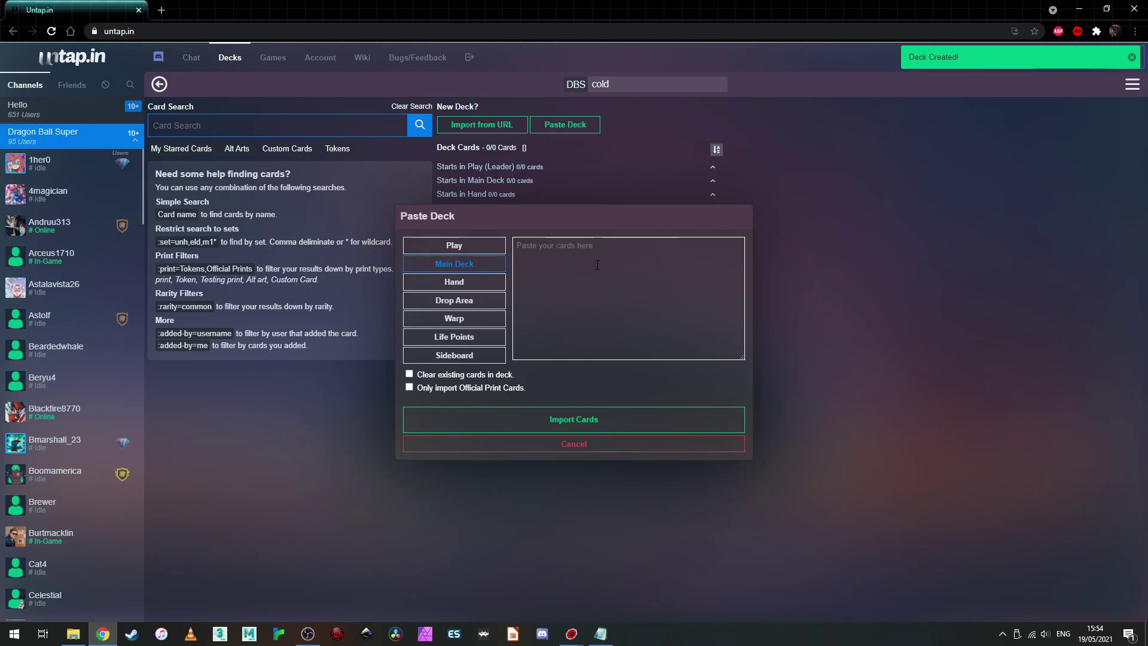
pyautogui.rightClick(543, 254)
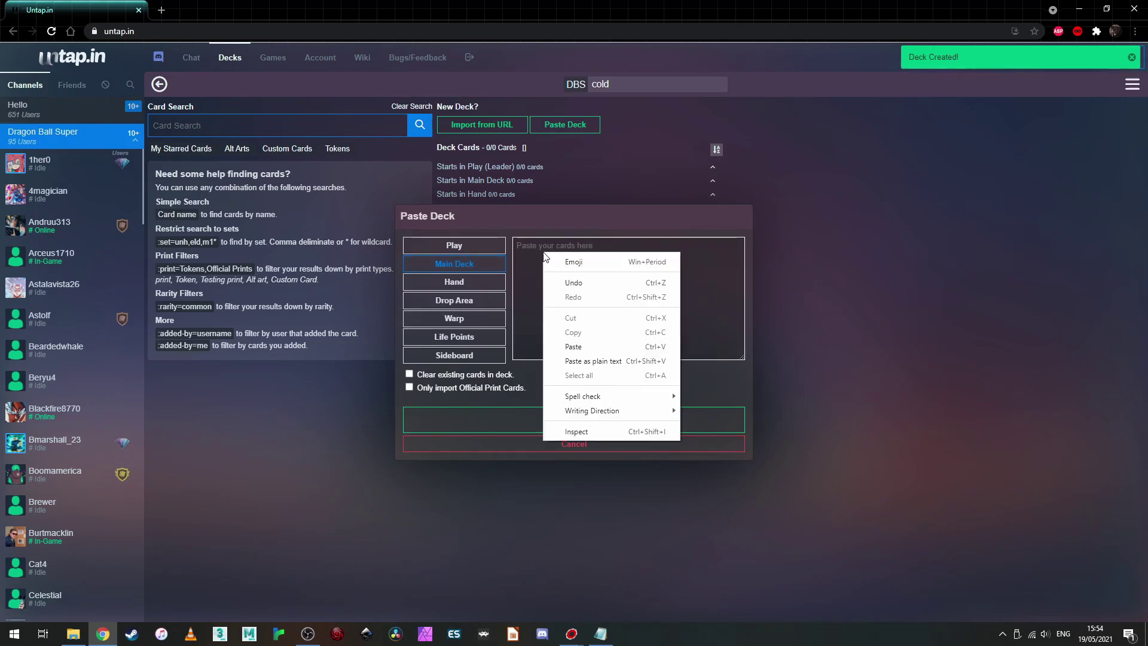
pyautogui.click(586, 346)
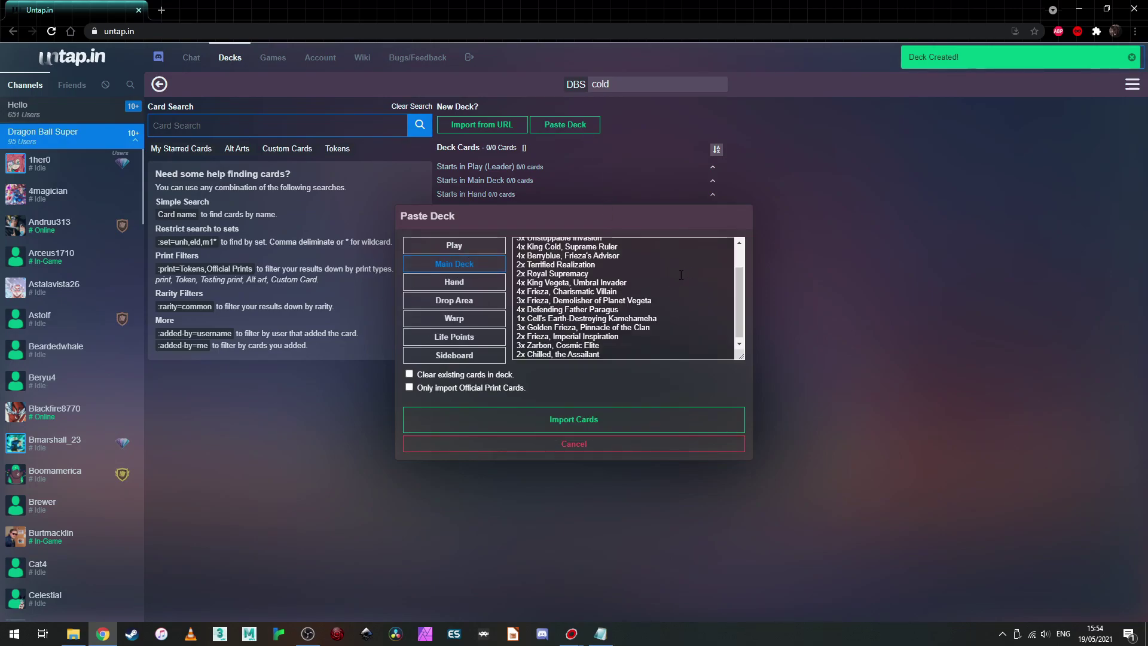
pyautogui.scroll(2, 734, 286)
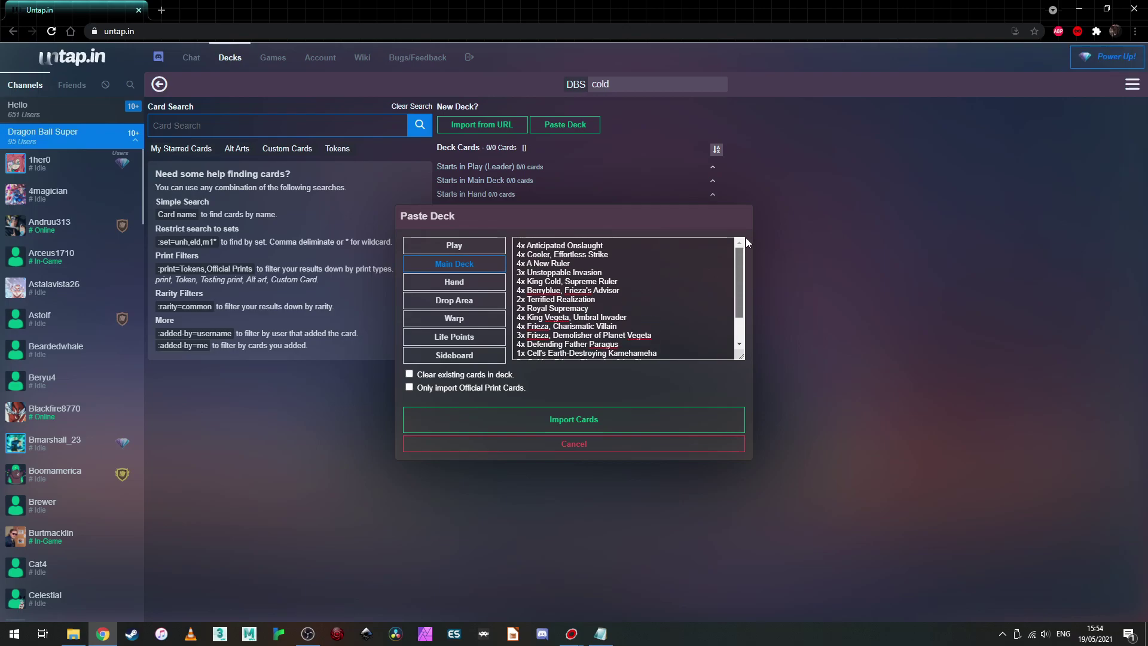
# Copy the King Cold's Dynasty and King Cold lines from cold.txt and paste them into the Play section of the import.
pyautogui.click(600, 633)
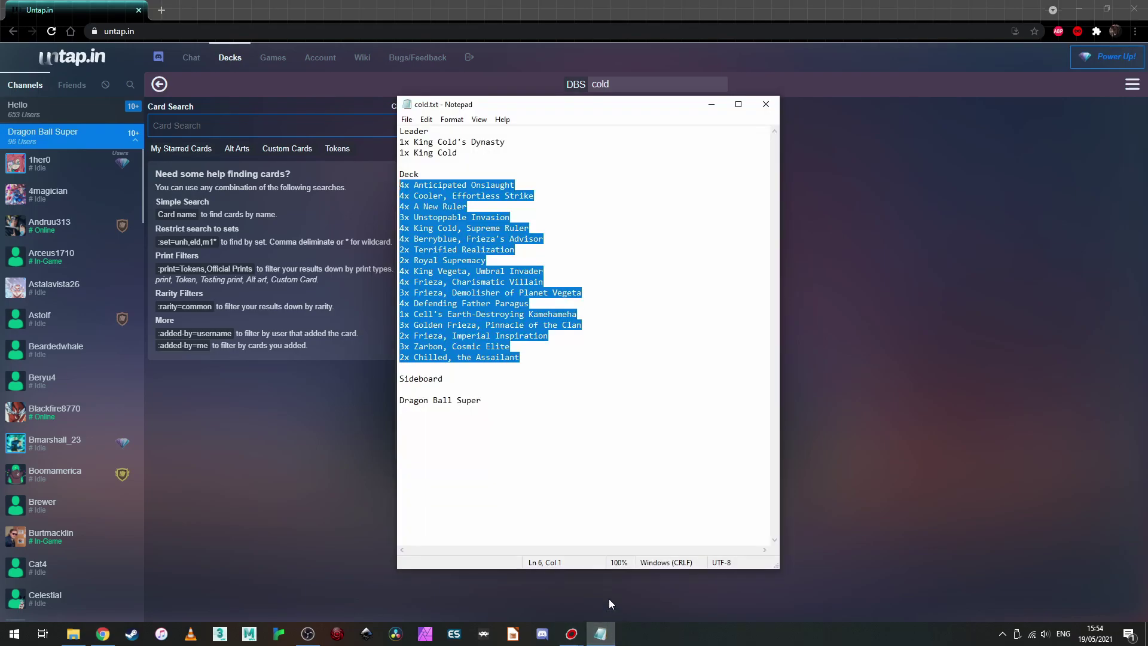
pyautogui.moveTo(501, 151); pyautogui.dragTo(404, 139)
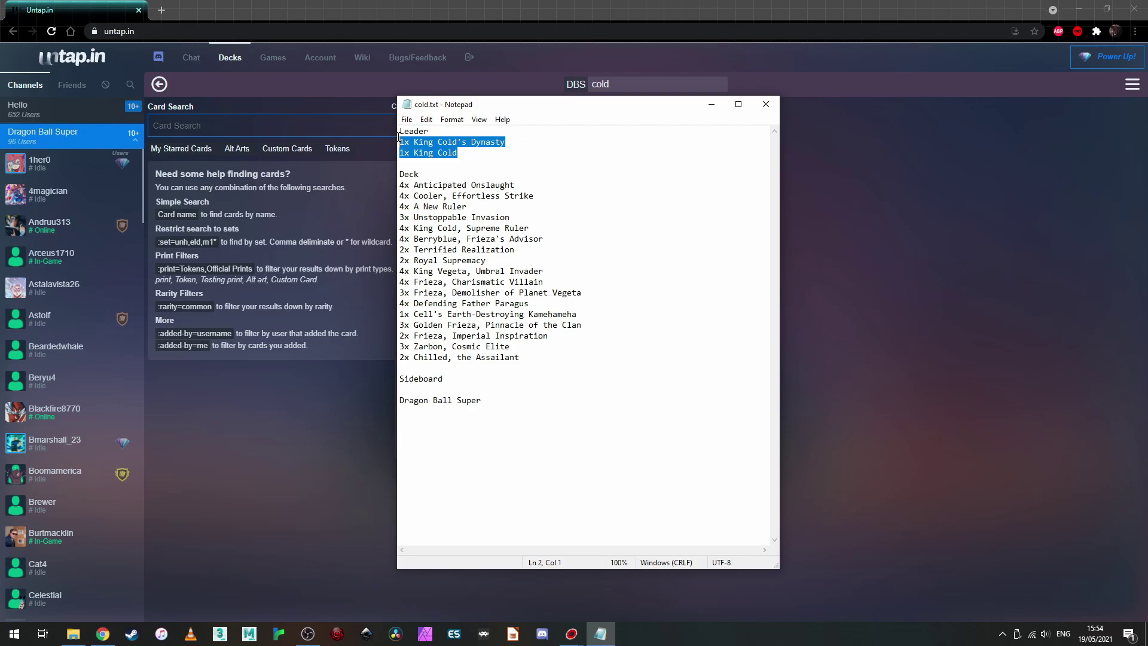
pyautogui.rightClick(445, 143)
pyautogui.click(487, 179)
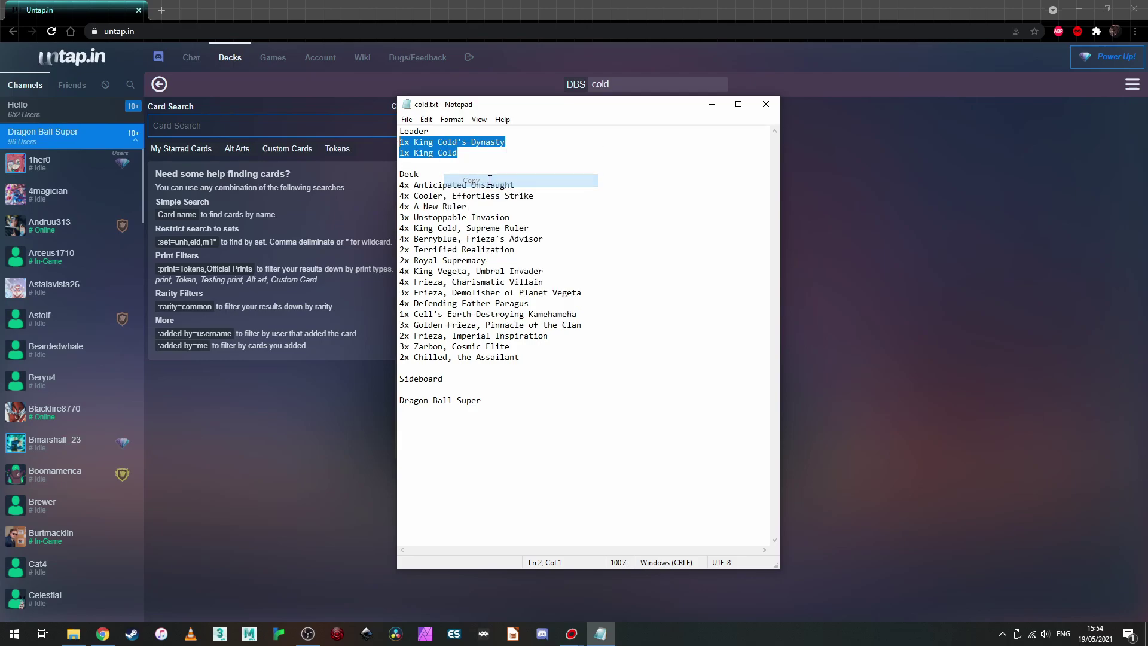
pyautogui.click(284, 407)
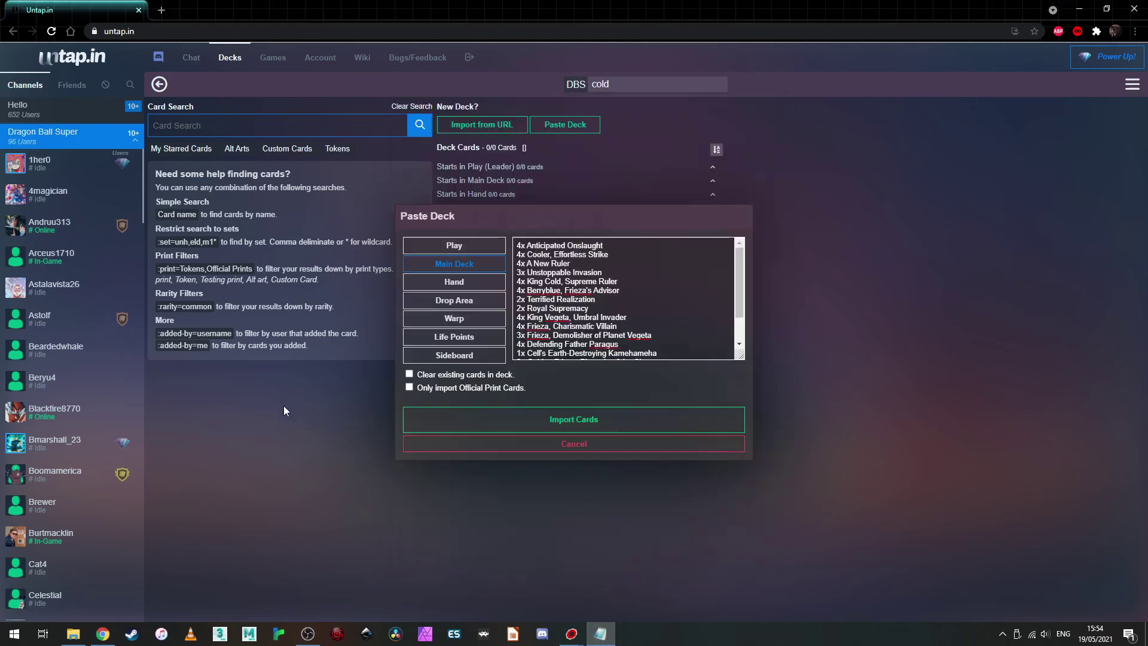
pyautogui.click(469, 246)
pyautogui.click(551, 253)
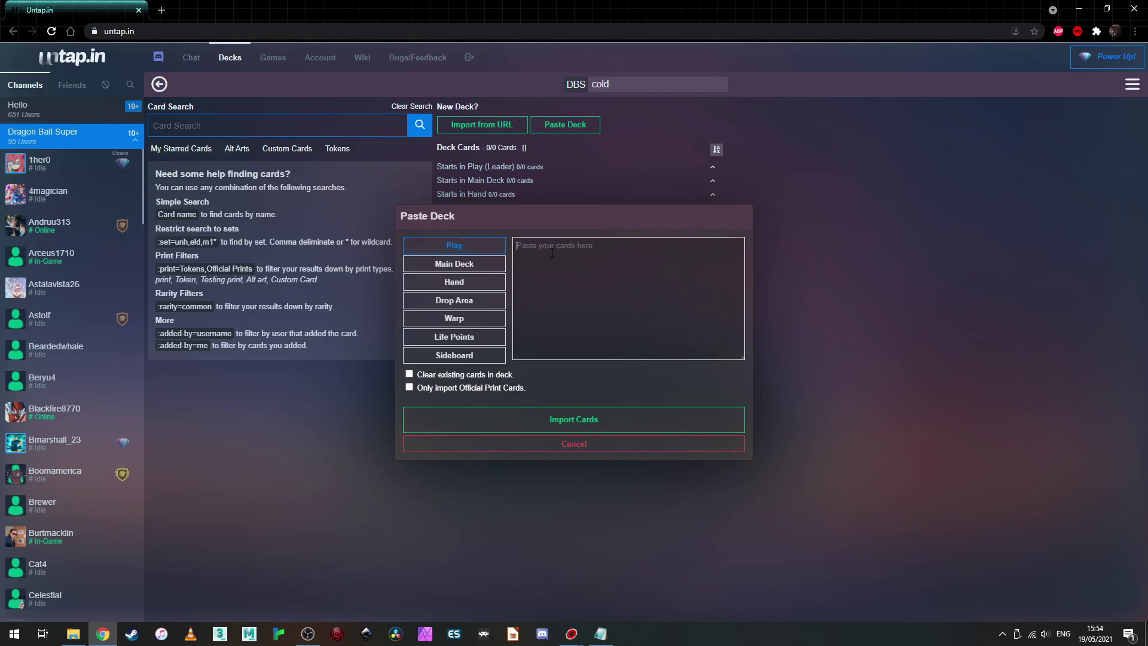
pyautogui.rightClick(551, 253)
pyautogui.click(612, 340)
# Check cold.txt for sideboard cards, view the import's Sideboard section, and import the pasted cards into the deck.
pyautogui.click(600, 633)
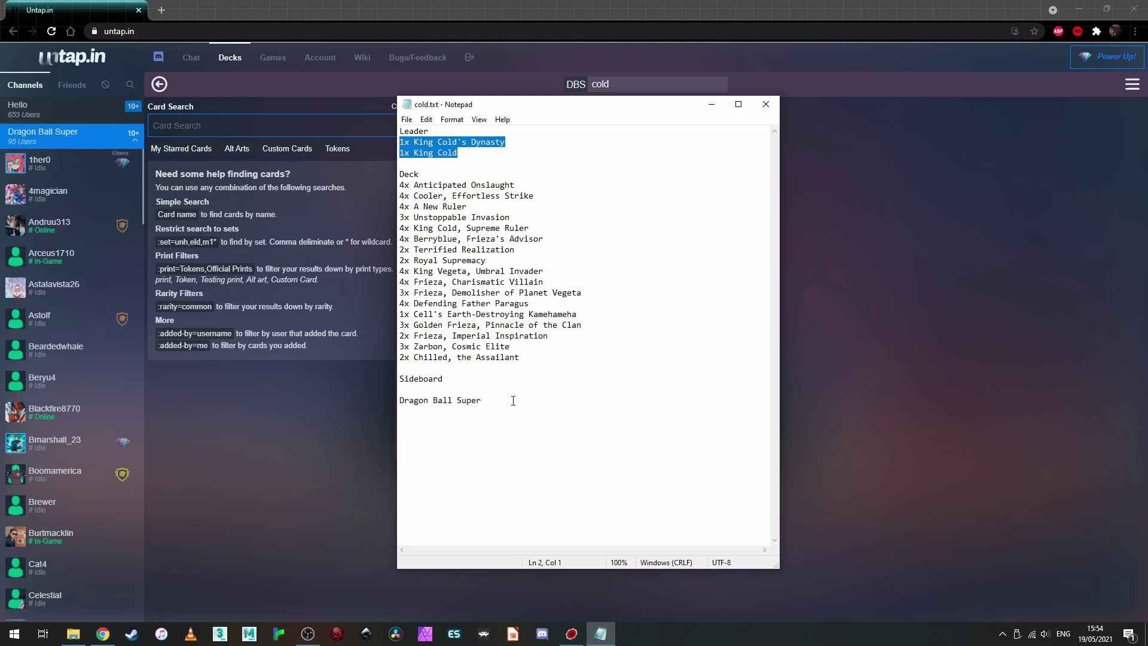
pyautogui.click(419, 391)
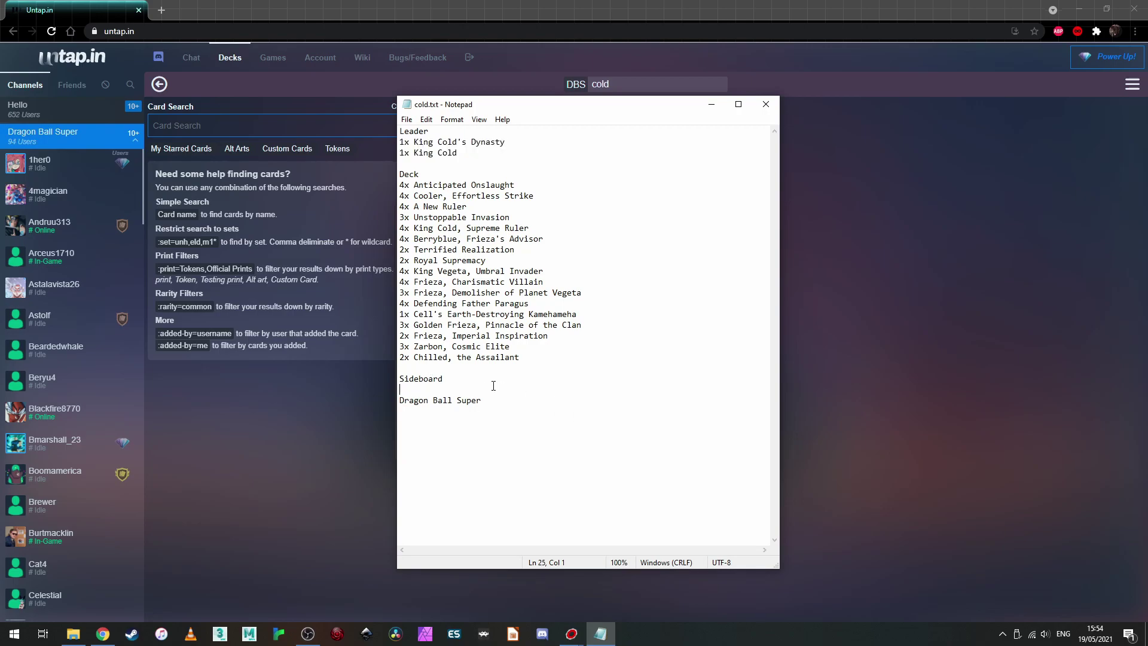
pyautogui.click(321, 418)
pyautogui.click(454, 355)
pyautogui.rightClick(598, 261)
pyautogui.click(567, 277)
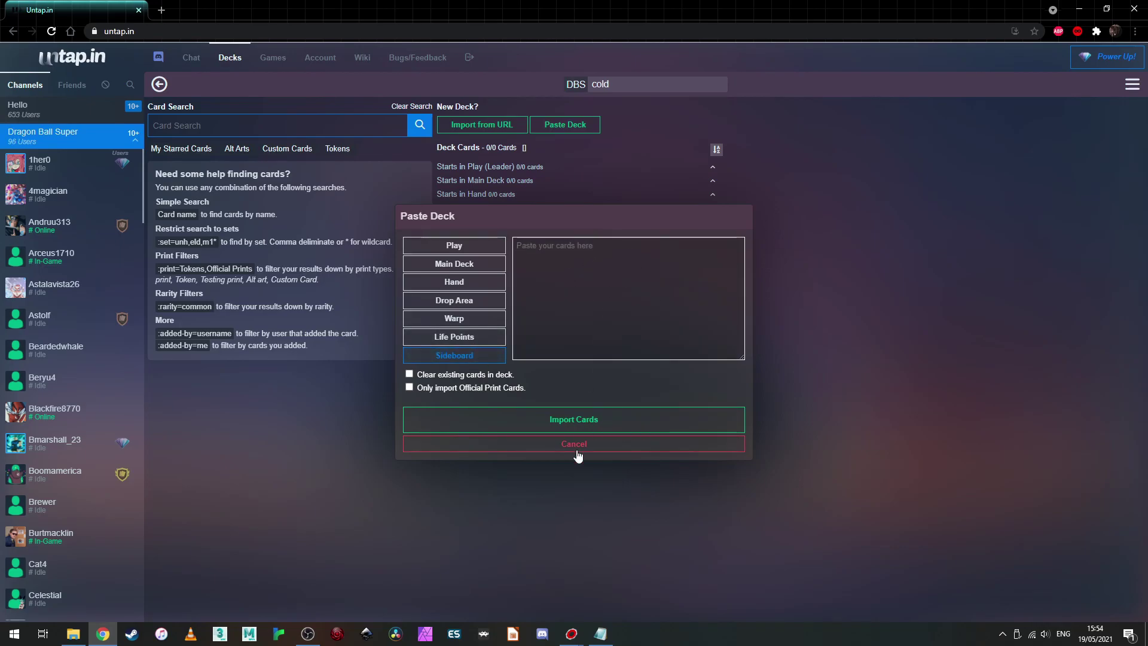
pyautogui.hotkey('ctrl', 'v')
pyautogui.click(588, 418)
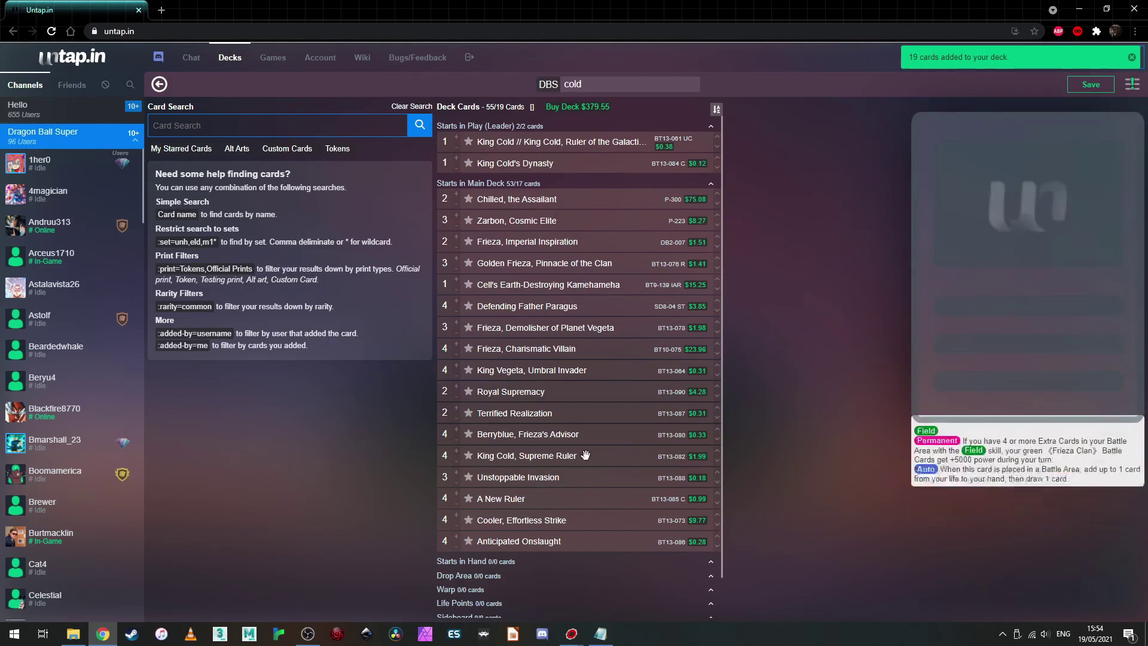
# Compare the imported deck with the card list in cold.txt and save the deck.
pyautogui.click(601, 634)
pyautogui.moveTo(634, 106); pyautogui.dragTo(978, 129)
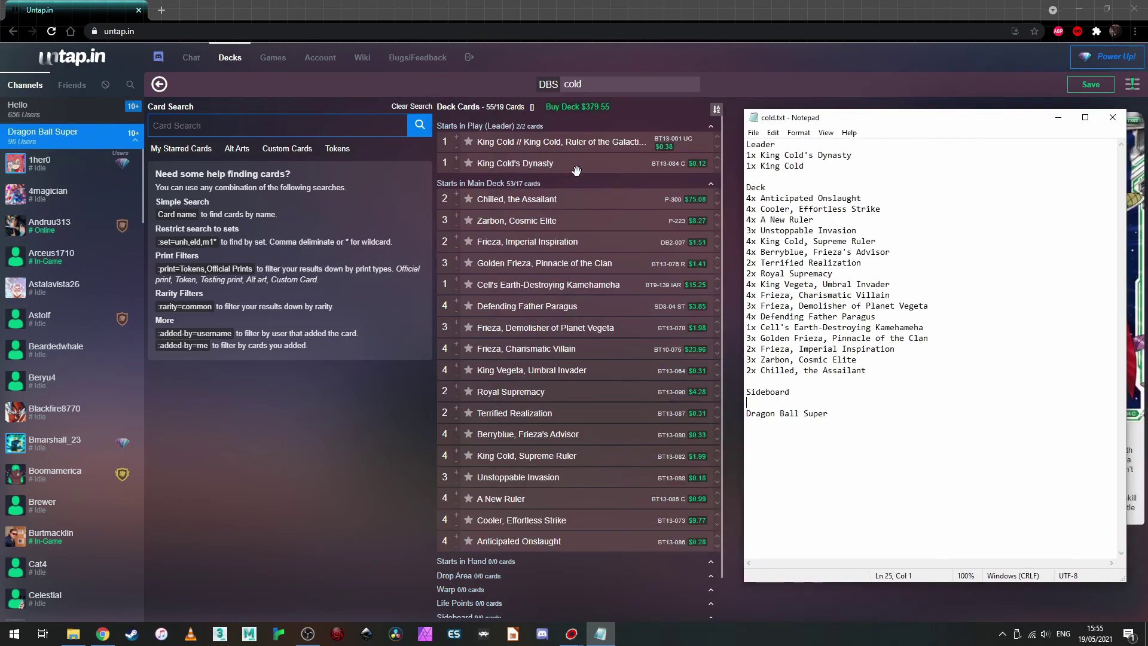
pyautogui.click(524, 261)
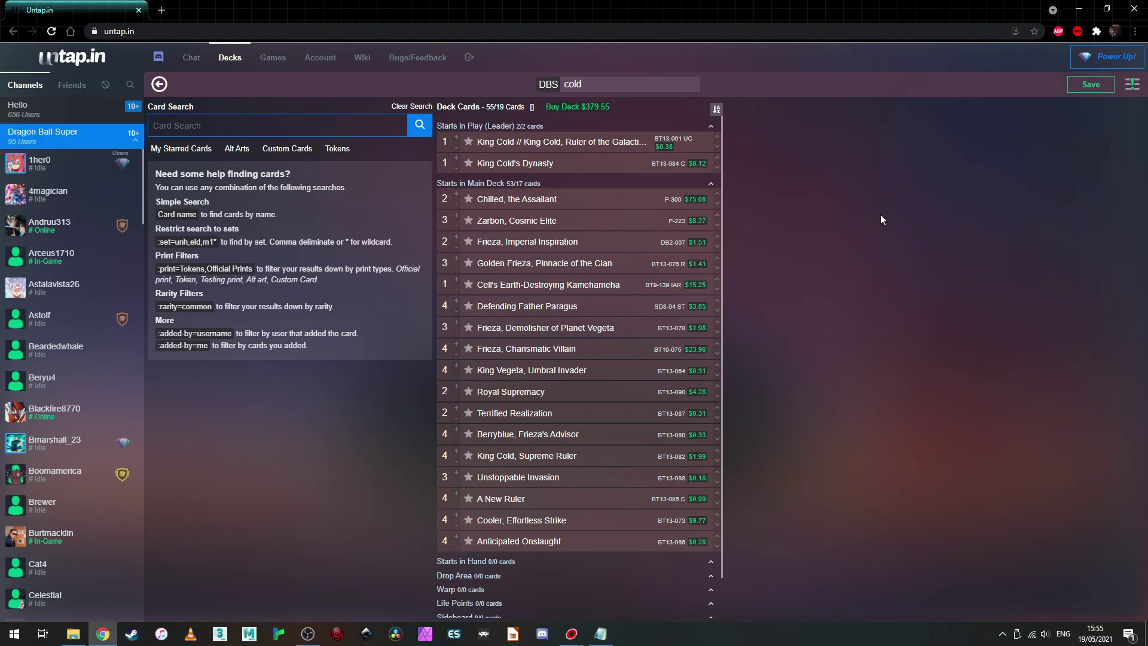
pyautogui.click(1090, 85)
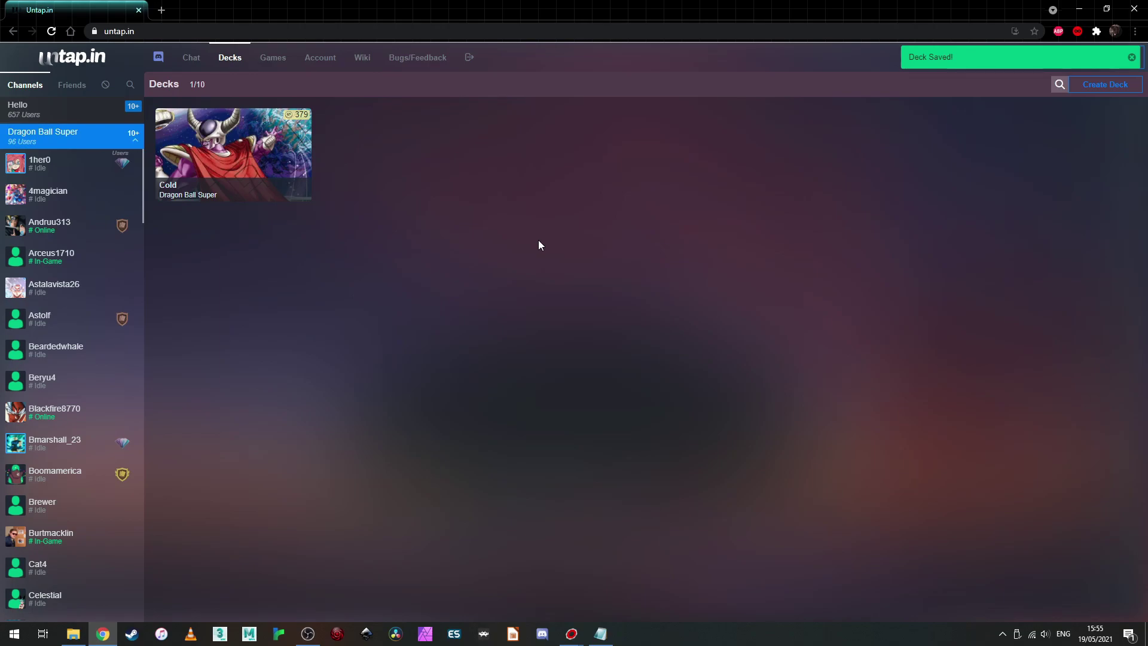
# Switch to the OCTGN Deck Builder and load the deck file mecha-frieza2.o8d.
pyautogui.moveTo(571, 633)
pyautogui.click(631, 589)
pyautogui.click(20, 27)
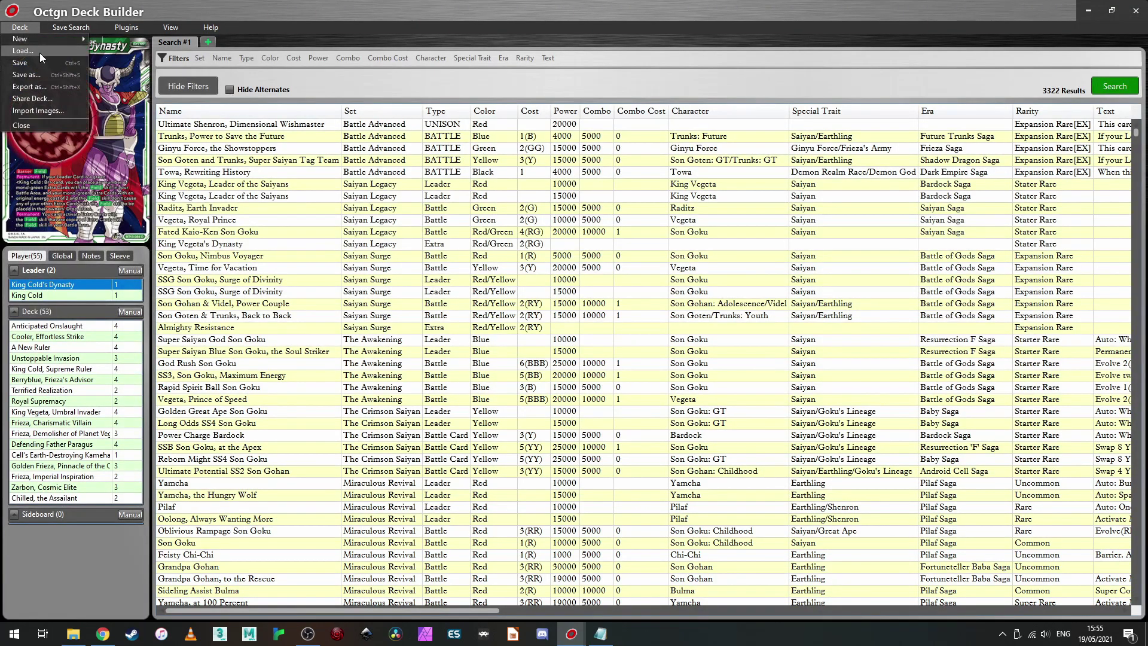
pyautogui.click(39, 52)
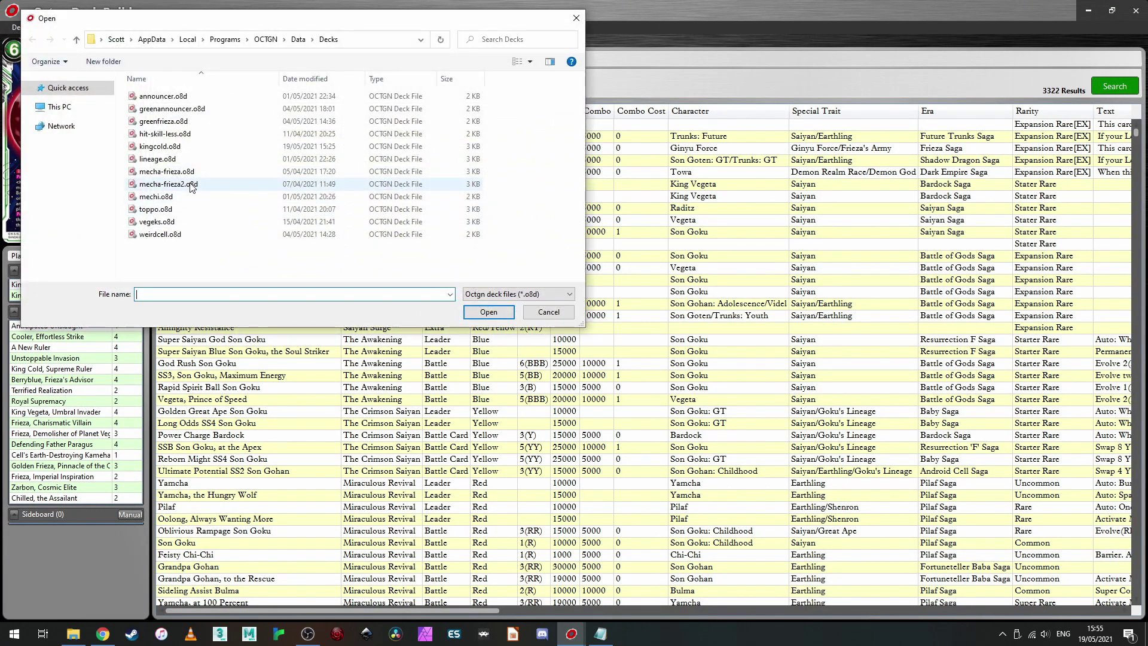
pyautogui.doubleClick(192, 184)
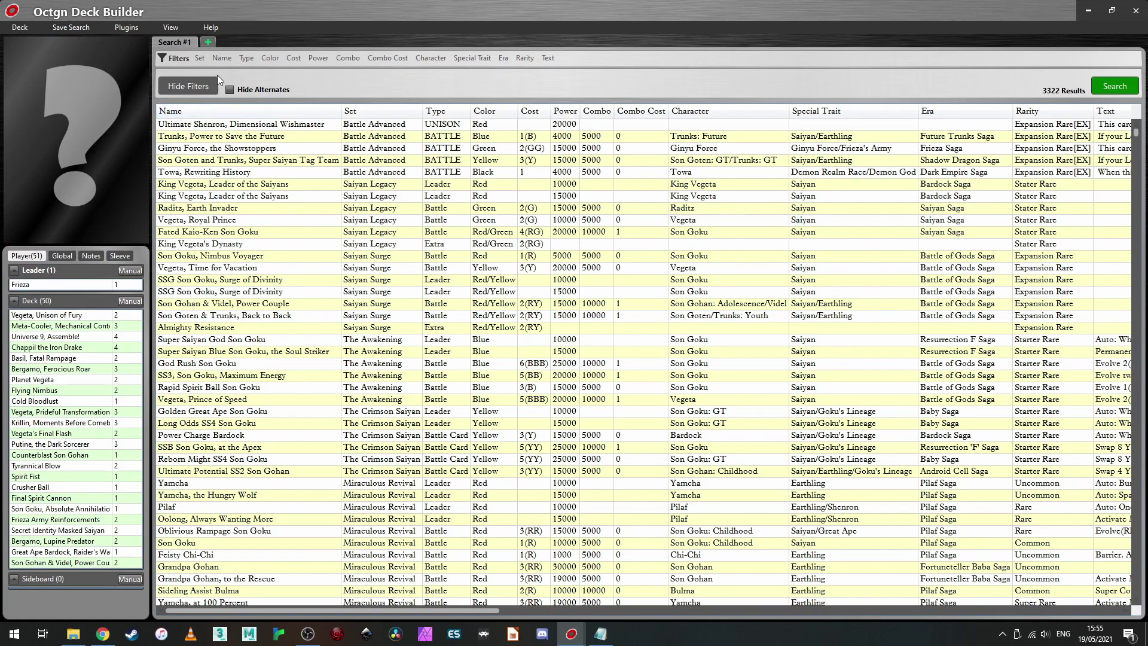
# Filter the cards by the name "frieza" and add the green Frieza battle card from Rise of the Unison Warrior to the deck.
pyautogui.click(223, 59)
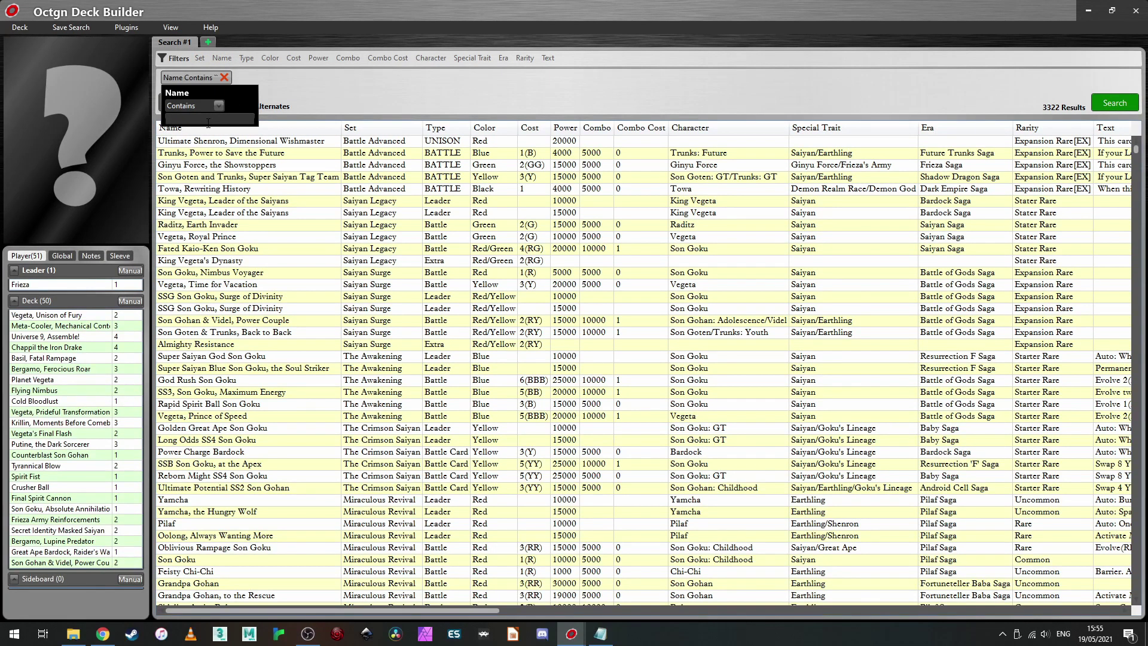
pyautogui.write('frieza')
pyautogui.click(293, 228)
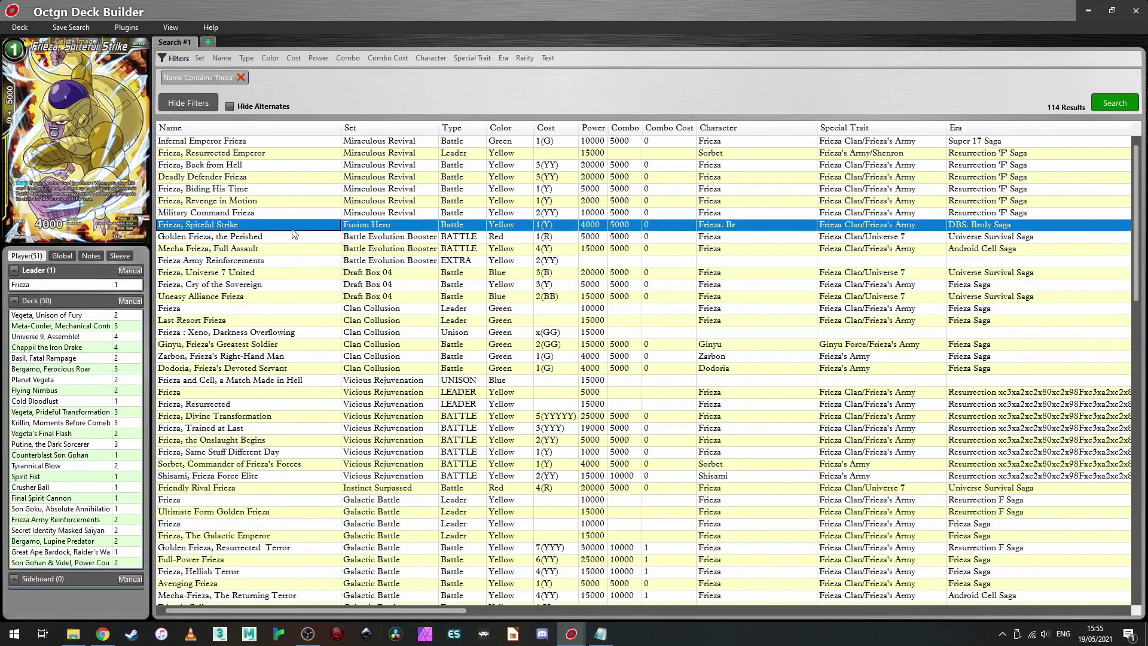
pyautogui.moveTo(1137, 184); pyautogui.dragTo(1137, 446)
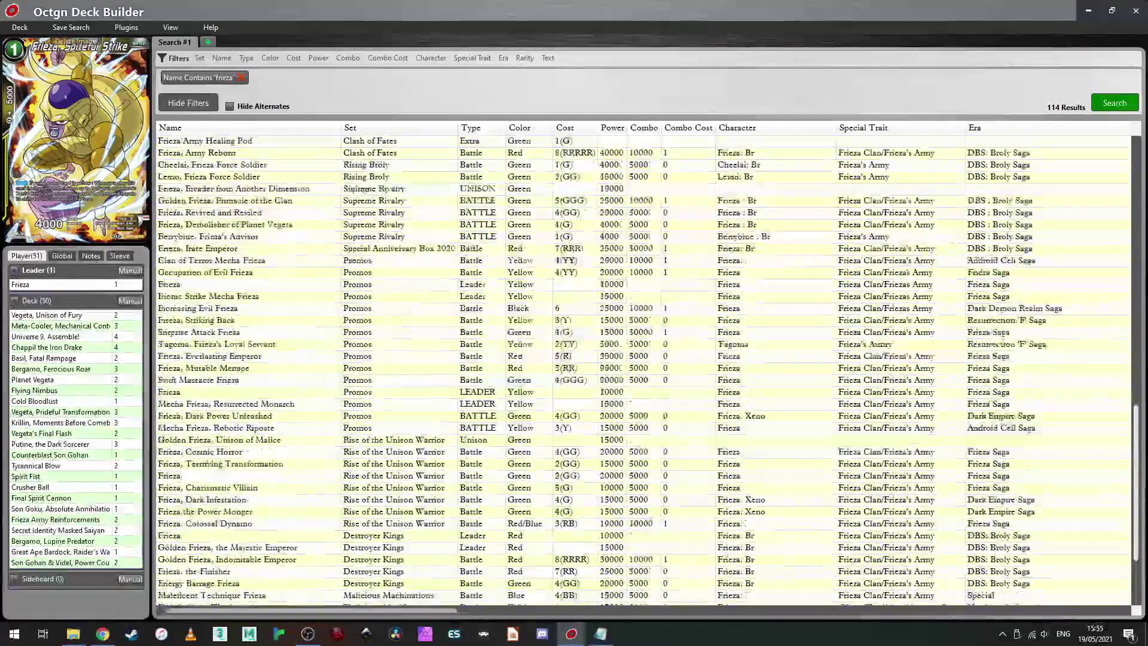
pyautogui.click(190, 455)
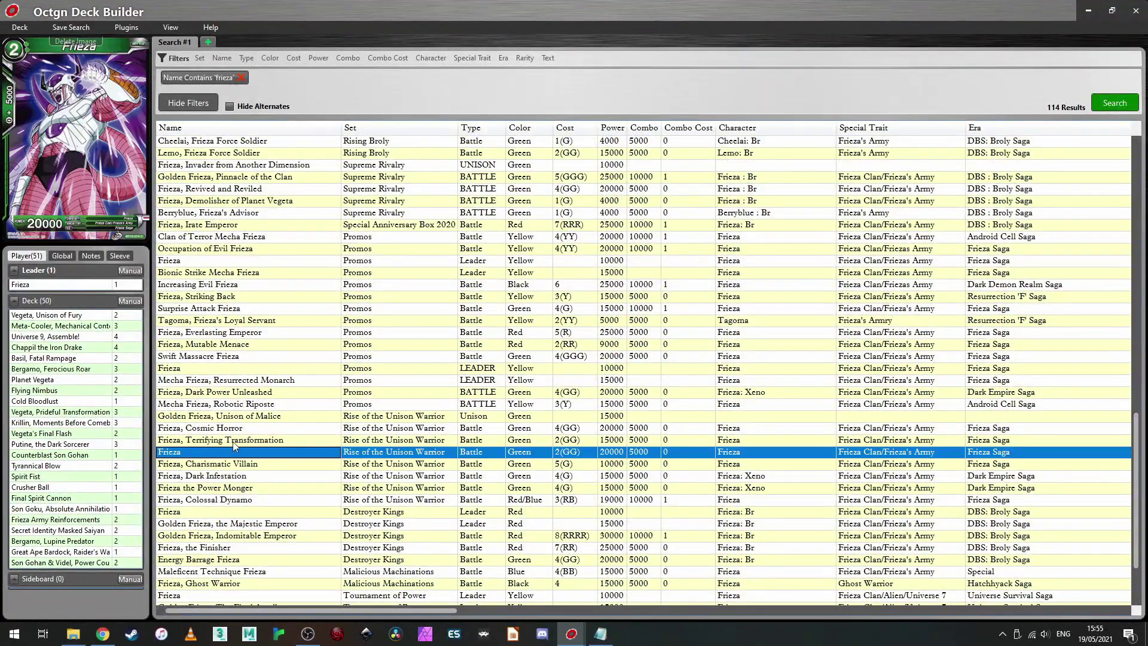
pyautogui.moveTo(206, 456); pyautogui.dragTo(76, 569)
# Export the deck as a text file named mecha.
pyautogui.click(20, 27)
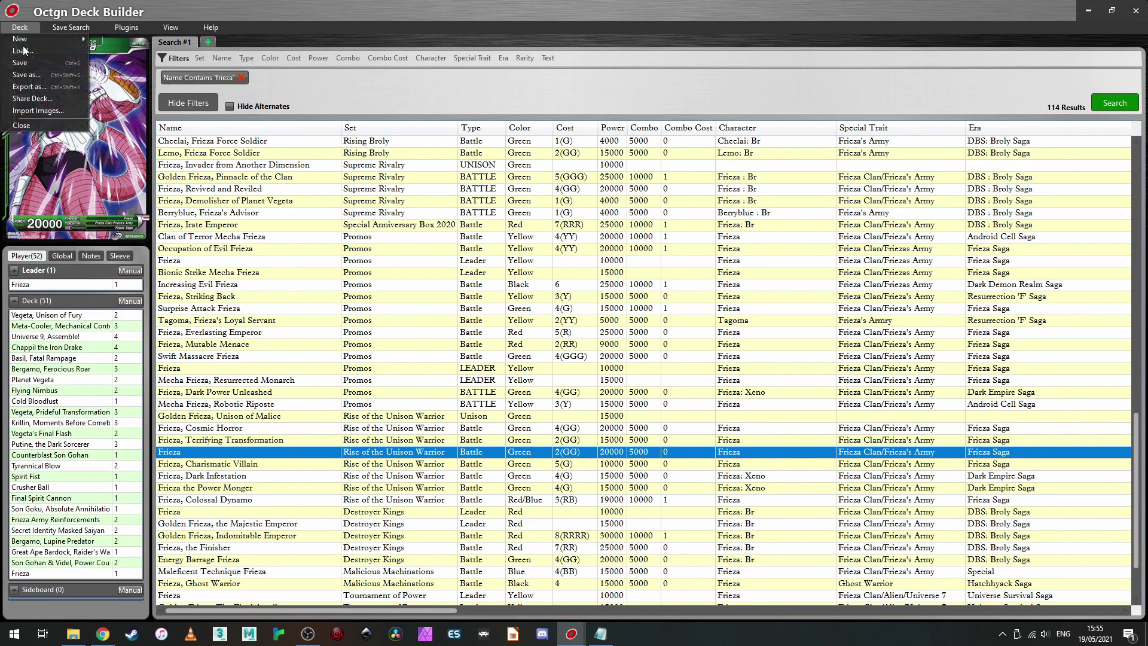
pyautogui.click(51, 87)
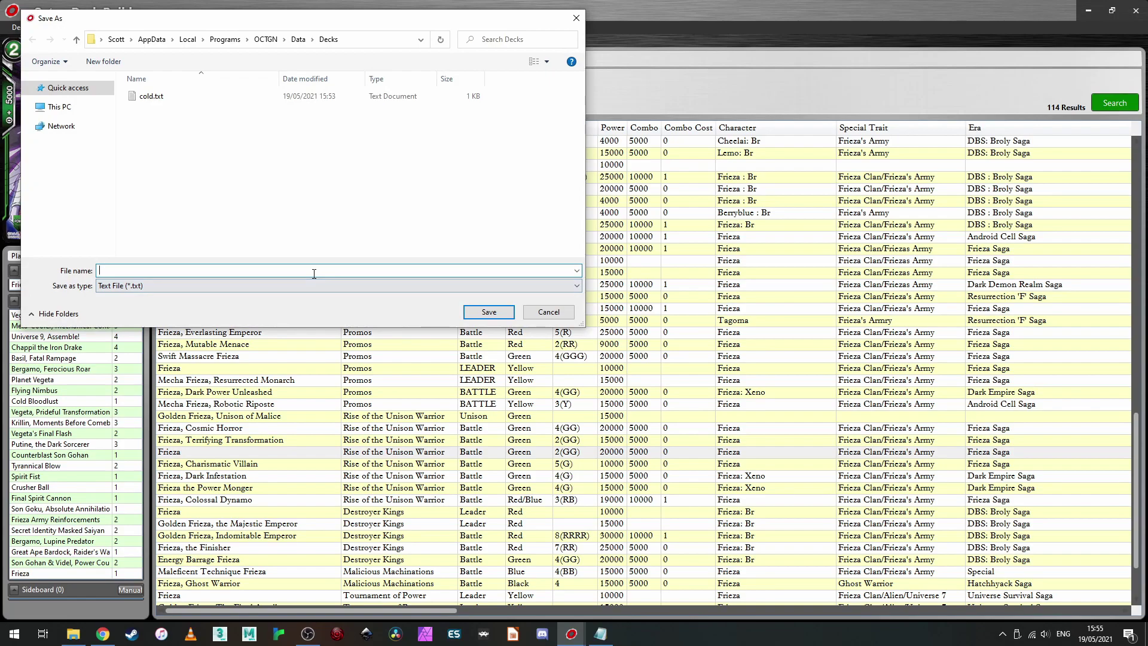
pyautogui.write('mecha')
pyautogui.press('Return')
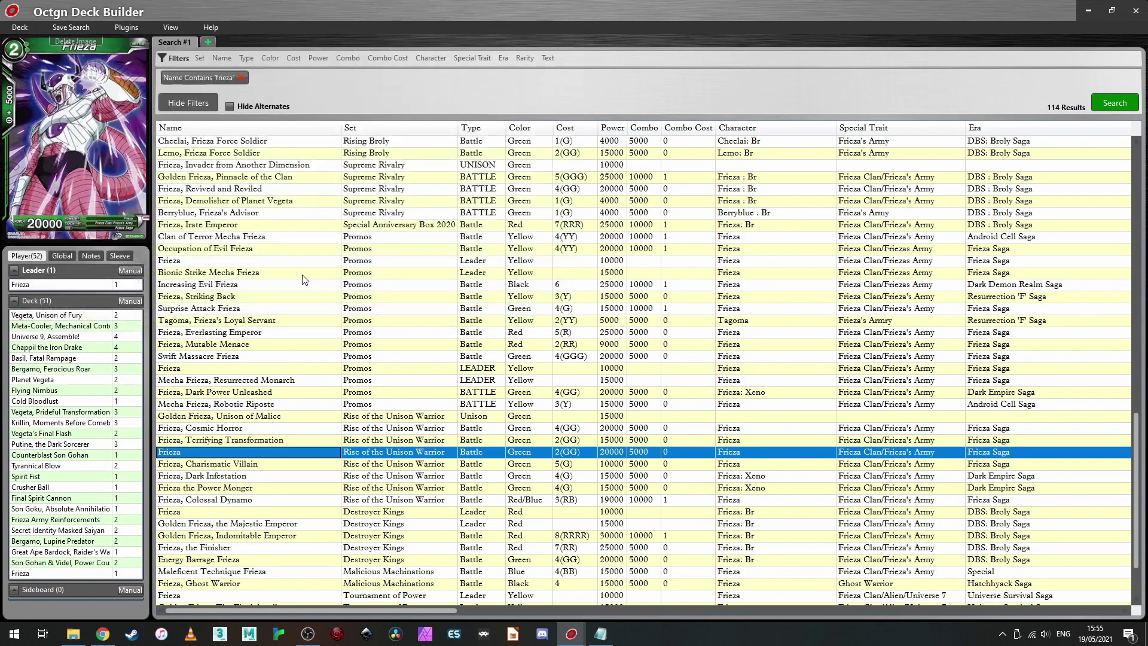
# Open mecha.txt from the Decks folder and copy all card lines under Deck.
pyautogui.hotkey('alt', 'Tab')
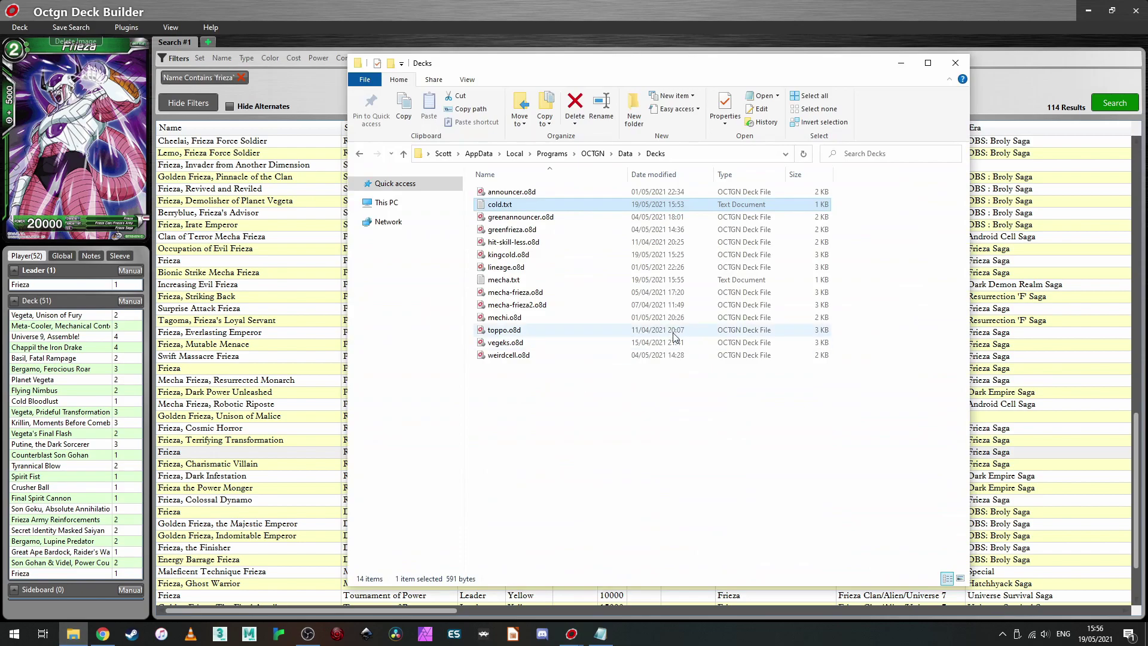
pyautogui.doubleClick(506, 280)
pyautogui.moveTo(573, 438); pyautogui.dragTo(391, 173)
pyautogui.rightClick(462, 209)
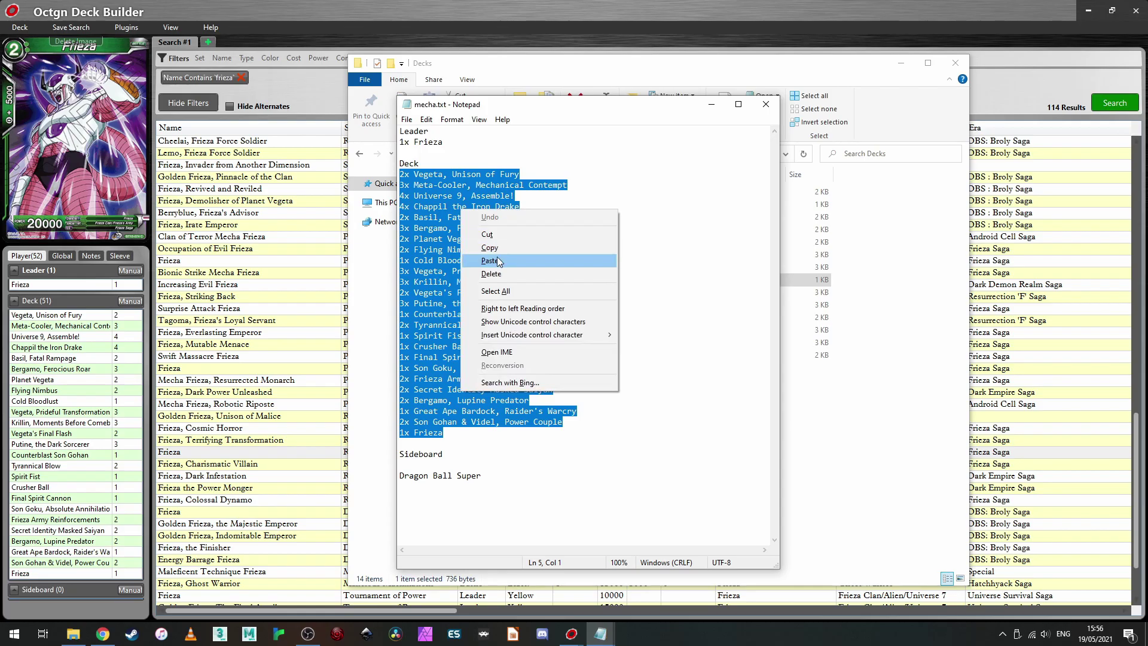
pyautogui.click(478, 260)
# Switch to Untap.in in the browser and create a Dragon Ball Super deck titled mecha.
pyautogui.click(103, 633)
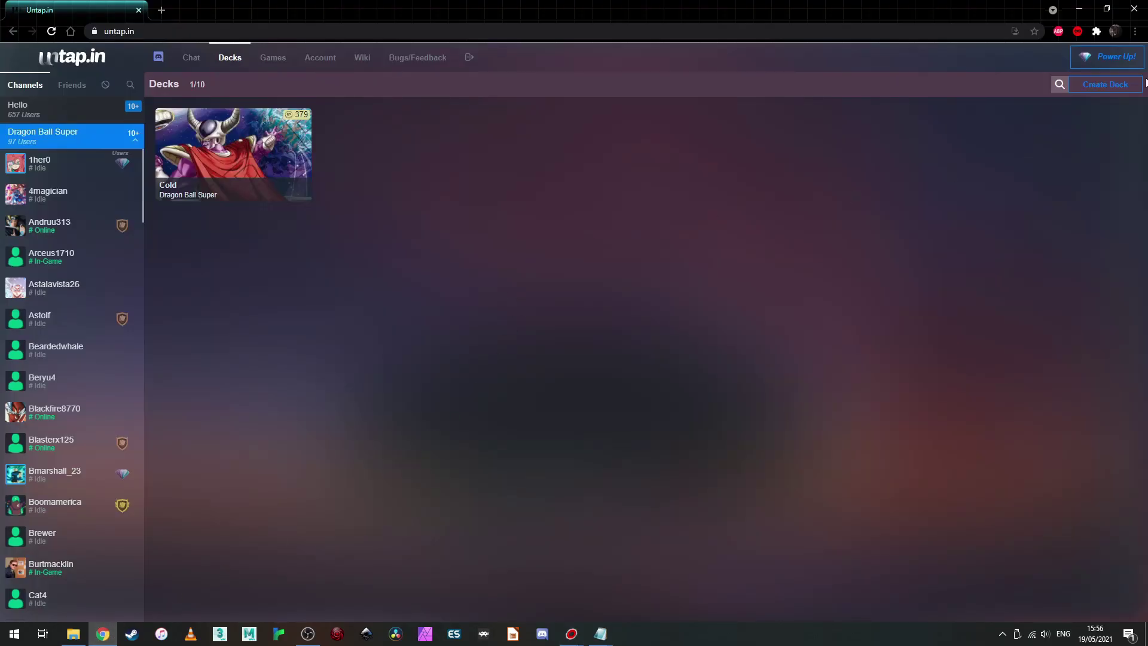
pyautogui.click(1119, 85)
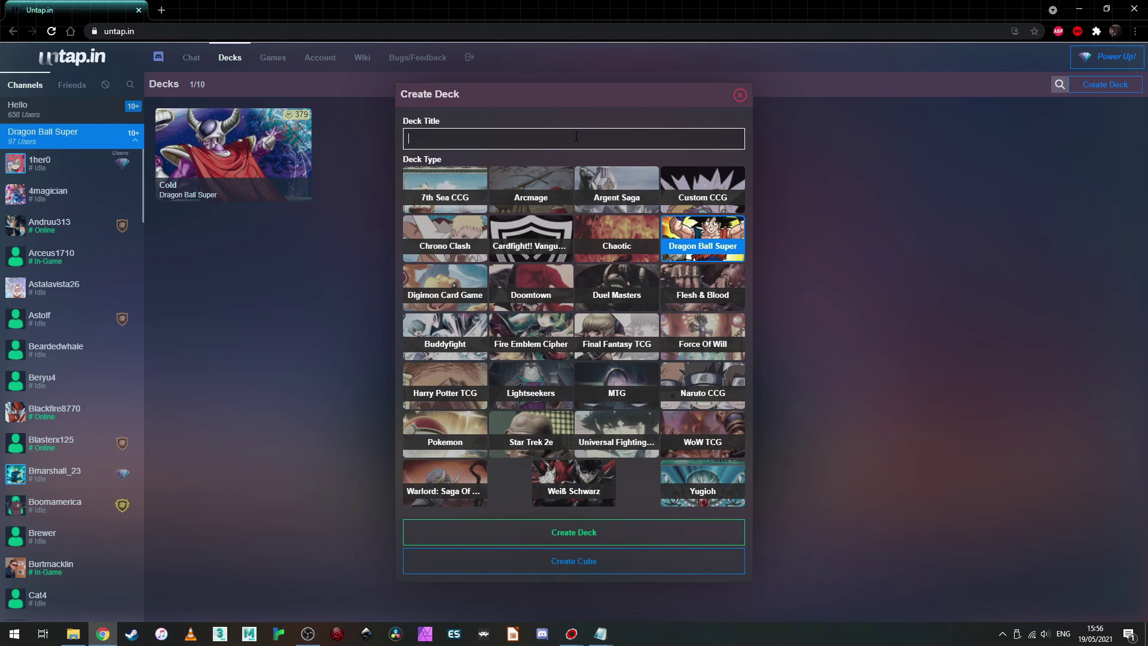
pyautogui.write('f')
pyautogui.press('Return')
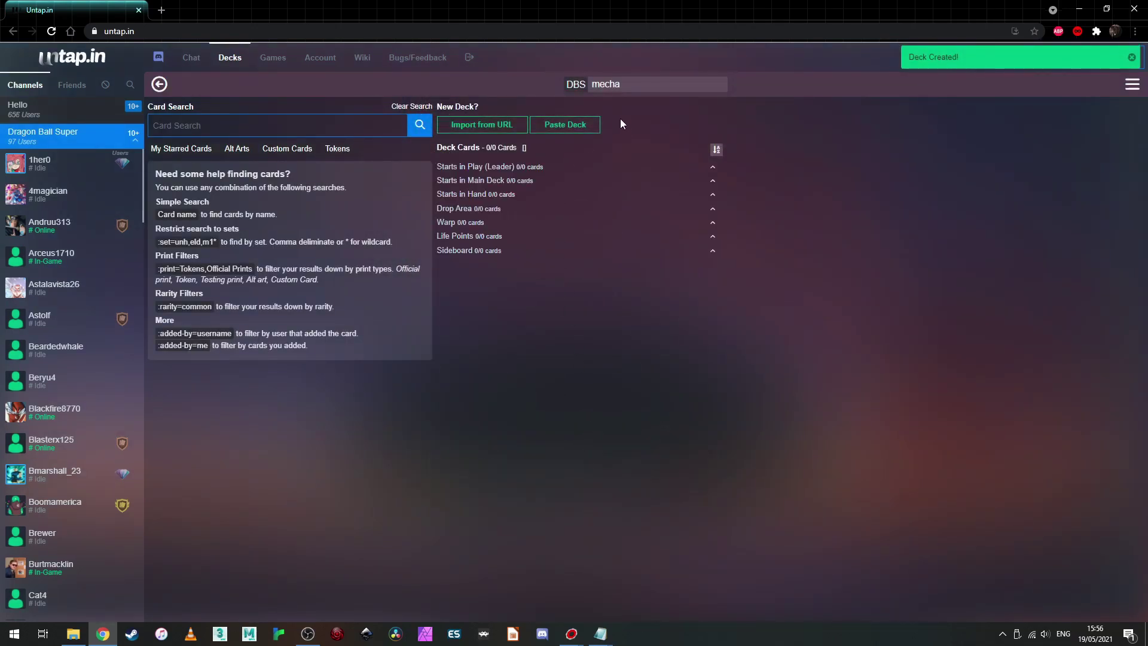
# Paste the copied card list into the Main Deck section of the new deck's import.
pyautogui.click(572, 125)
pyautogui.rightClick(550, 256)
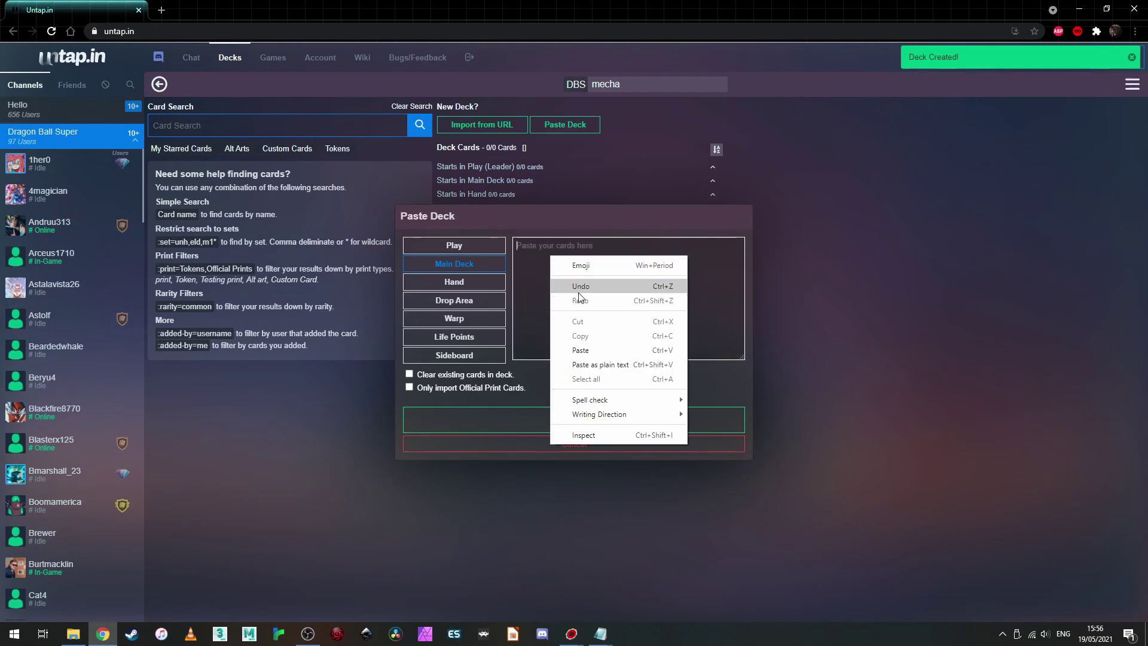
pyautogui.click(603, 350)
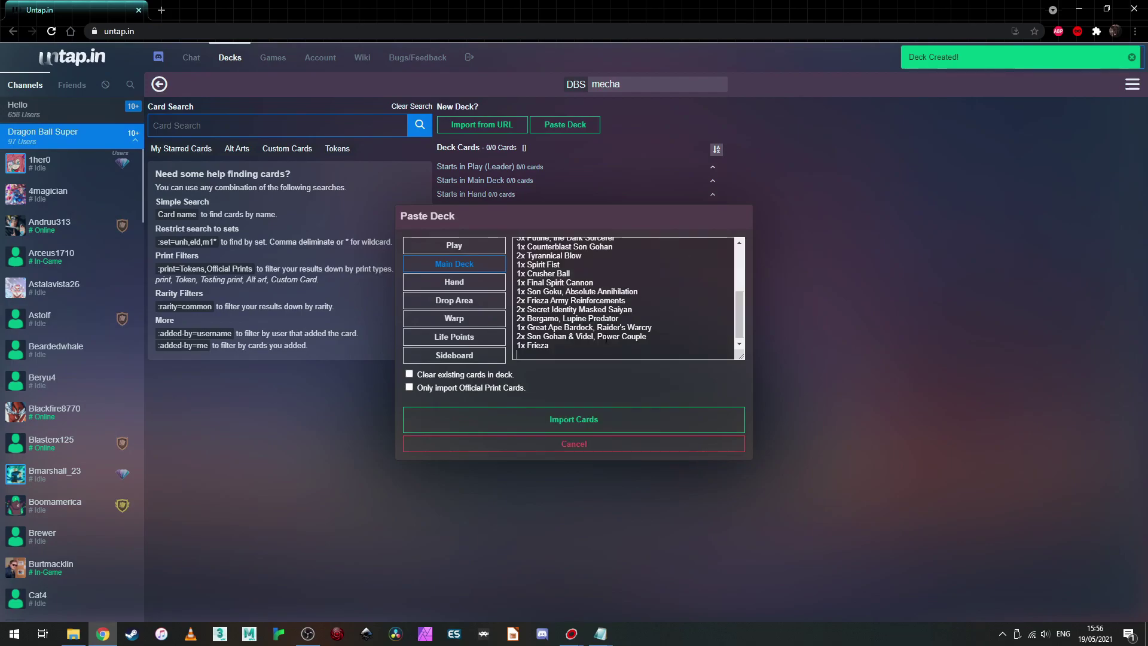
# Copy the 1x Frieza leader line from mecha.txt into the Play section and import the cards into the deck.
pyautogui.click(601, 633)
pyautogui.moveTo(454, 142); pyautogui.dragTo(392, 143)
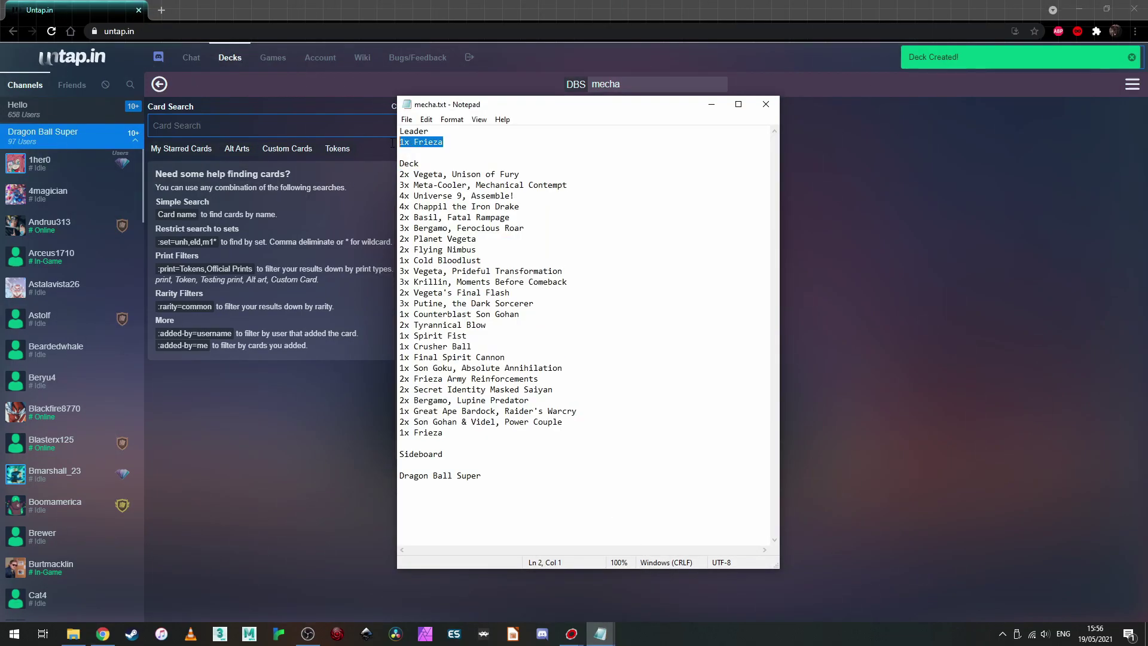
pyautogui.rightClick(422, 143)
pyautogui.click(450, 178)
pyautogui.click(601, 633)
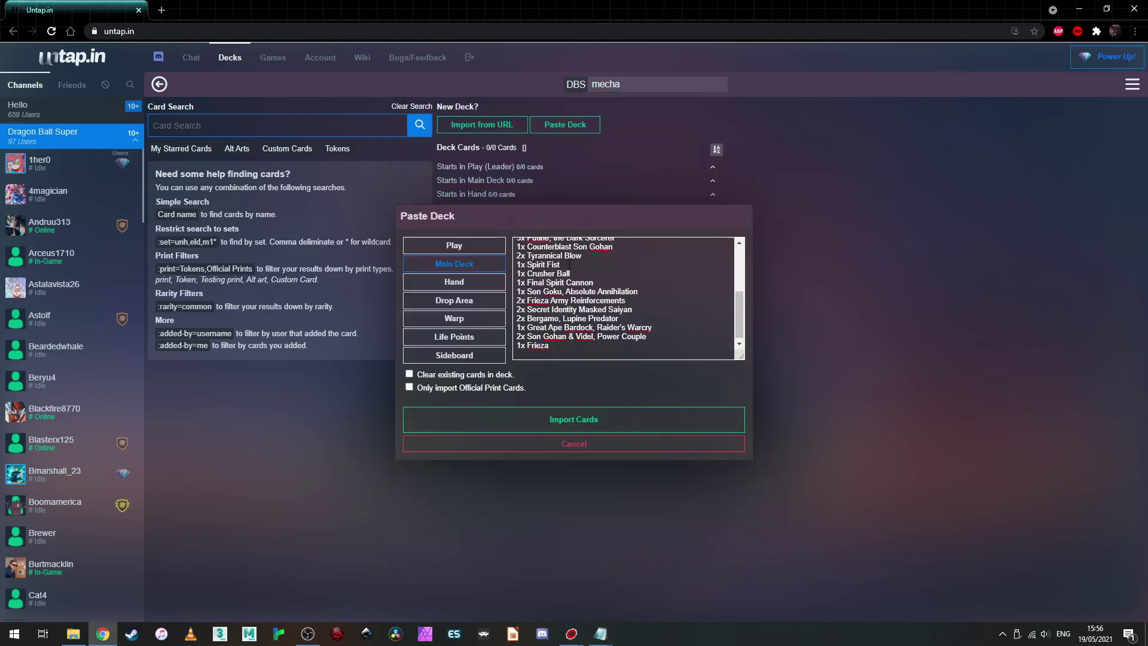
pyautogui.click(488, 251)
pyautogui.rightClick(577, 261)
pyautogui.click(642, 356)
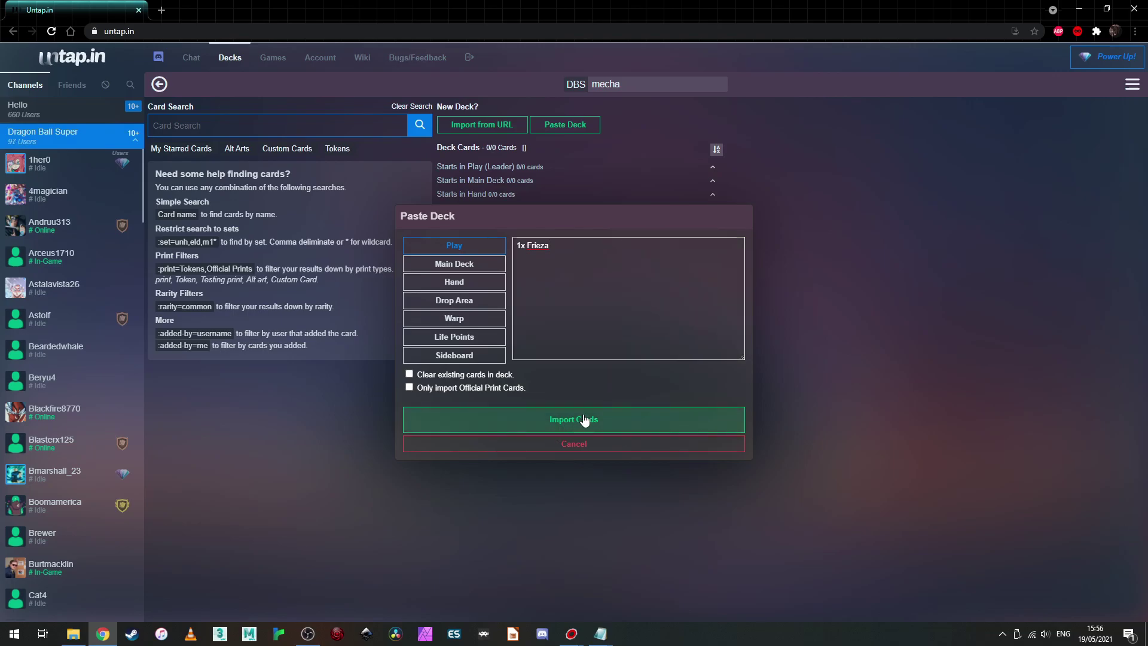
pyautogui.click(585, 421)
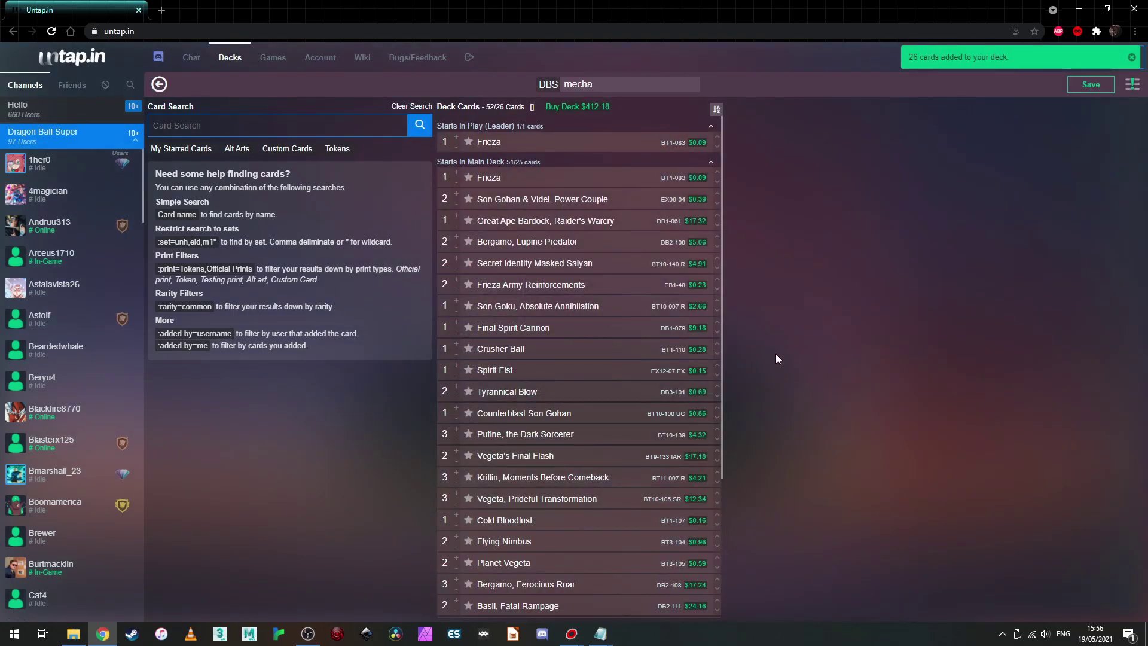
# Review the imported deck, inspect its leader and main deck Frieza cards, and compare them with the leader line in mecha.txt.
pyautogui.scroll(-1, 598, 269)
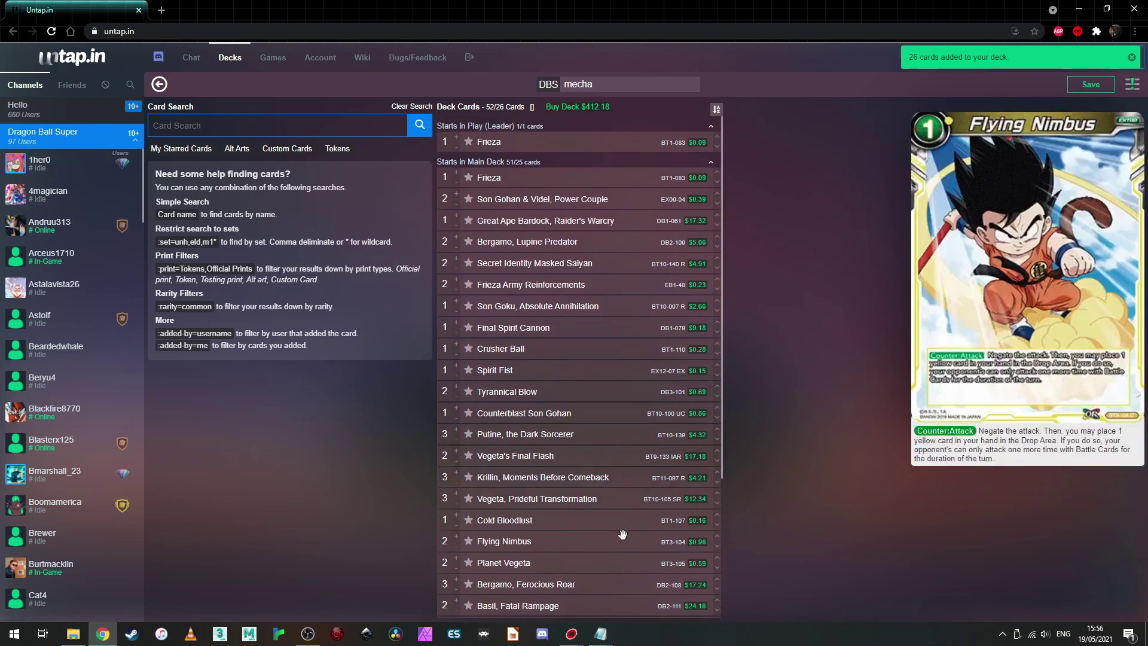
pyautogui.scroll(1, 571, 138)
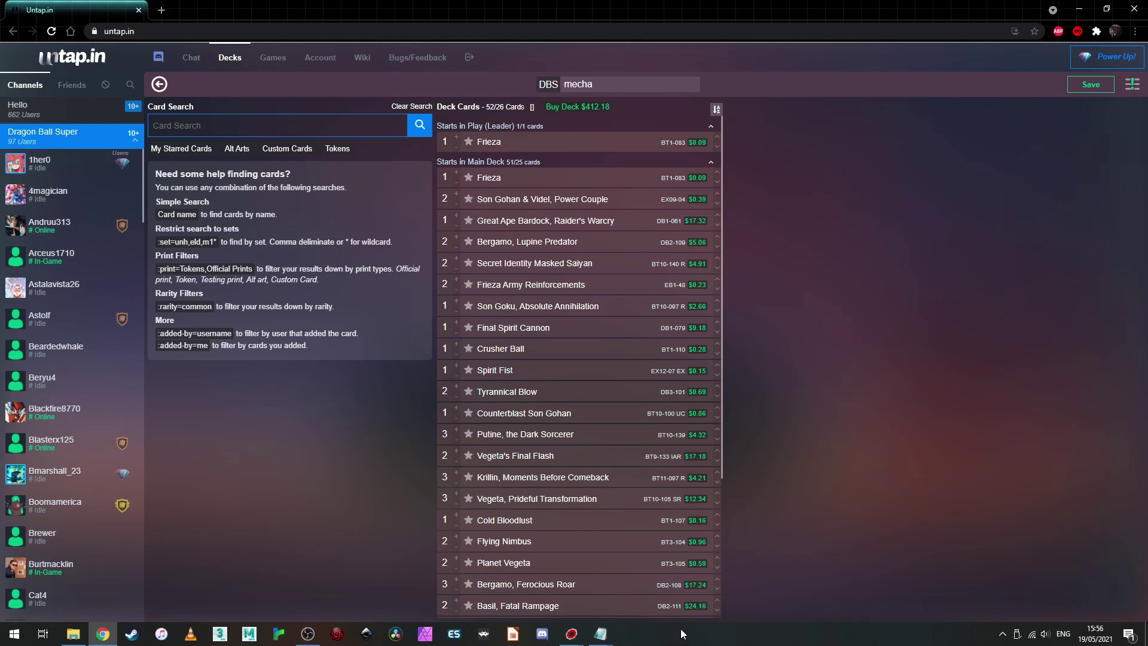
pyautogui.moveTo(589, 139)
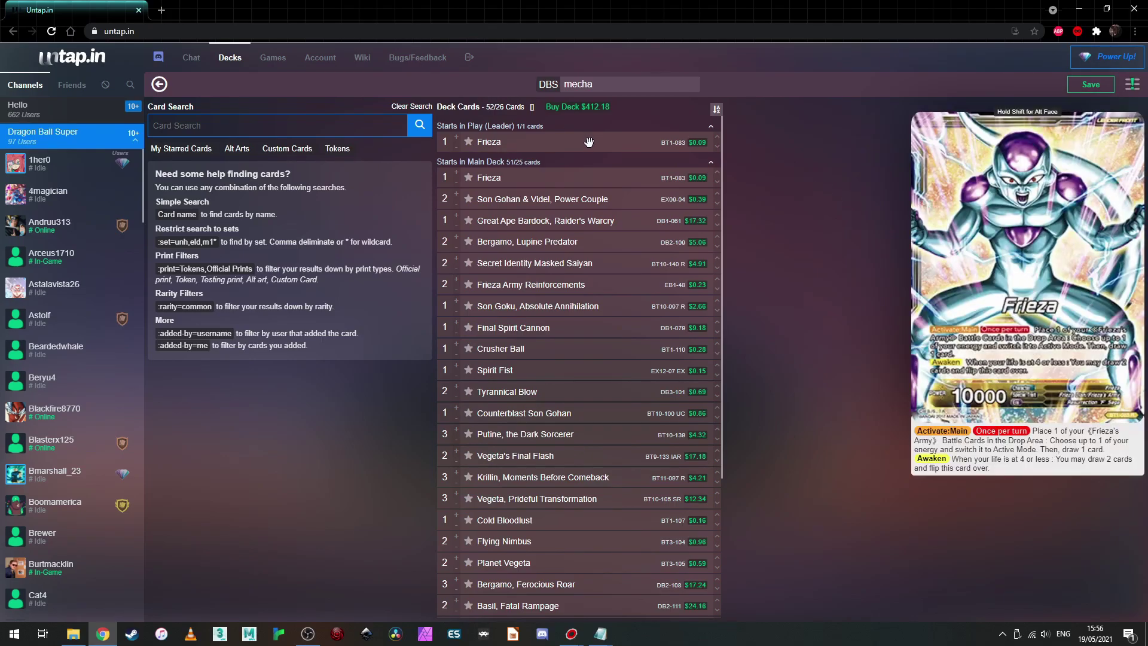
pyautogui.moveTo(555, 178)
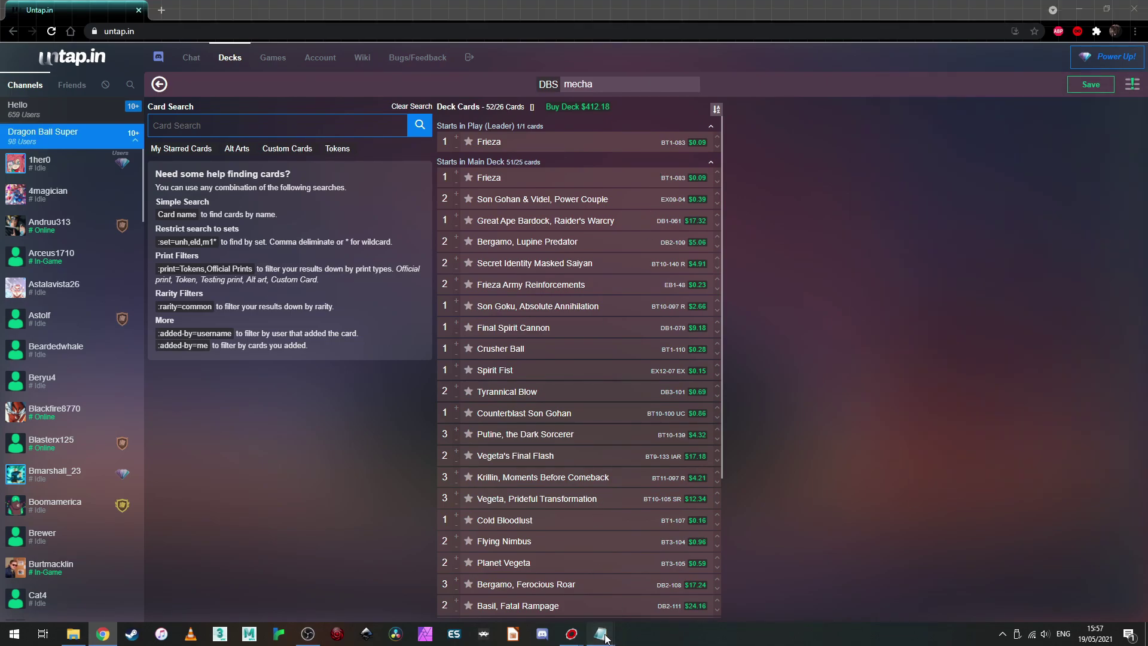
pyautogui.moveTo(600, 634)
pyautogui.click(641, 587)
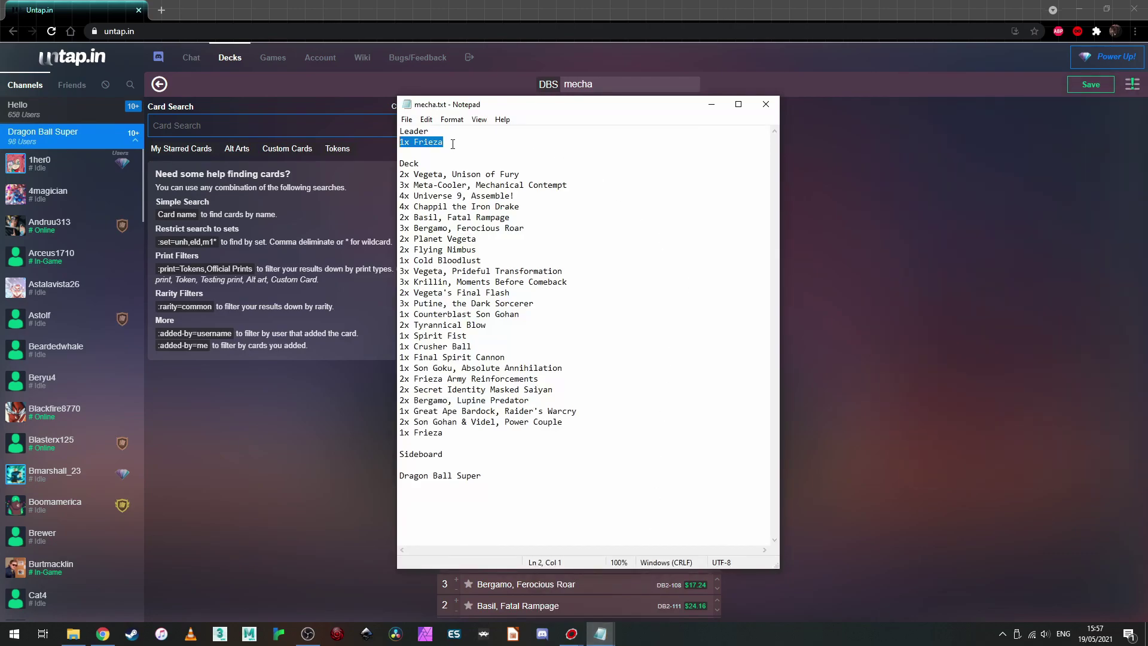
pyautogui.moveTo(452, 144); pyautogui.dragTo(401, 144)
pyautogui.click(901, 207)
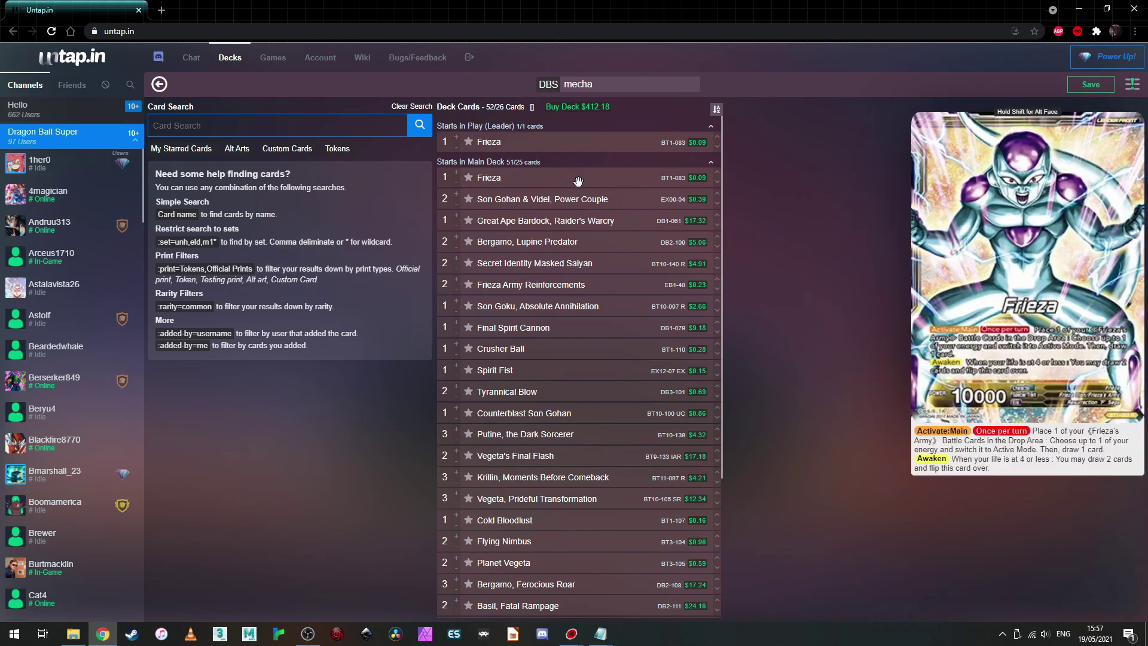
# Replace both imported Frieza cards with one Frieza // Mecha Frieza, Resurrected Monarch in Starts in Play, found by searching "mecha frieza", and save the deck.
pyautogui.moveTo(577, 181); pyautogui.dragTo(257, 423)
pyautogui.moveTo(531, 143); pyautogui.dragTo(274, 446)
pyautogui.click(311, 130)
pyautogui.write('mech')
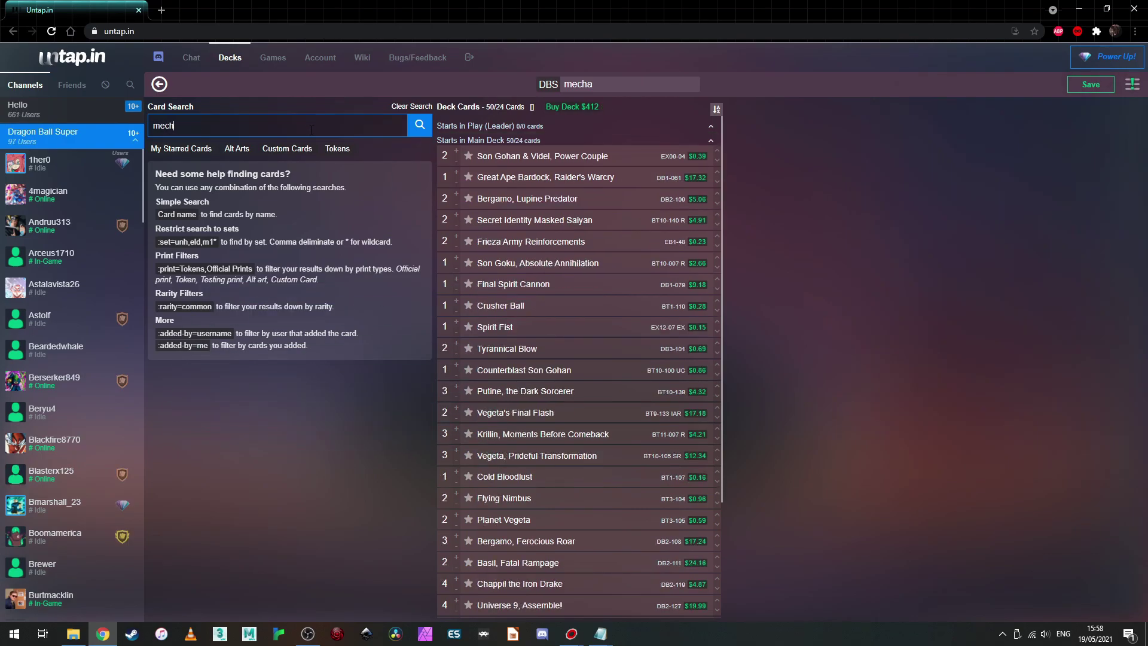
pyautogui.write('a frieza')
pyautogui.moveTo(295, 266); pyautogui.dragTo(592, 144)
pyautogui.doubleClick(455, 146)
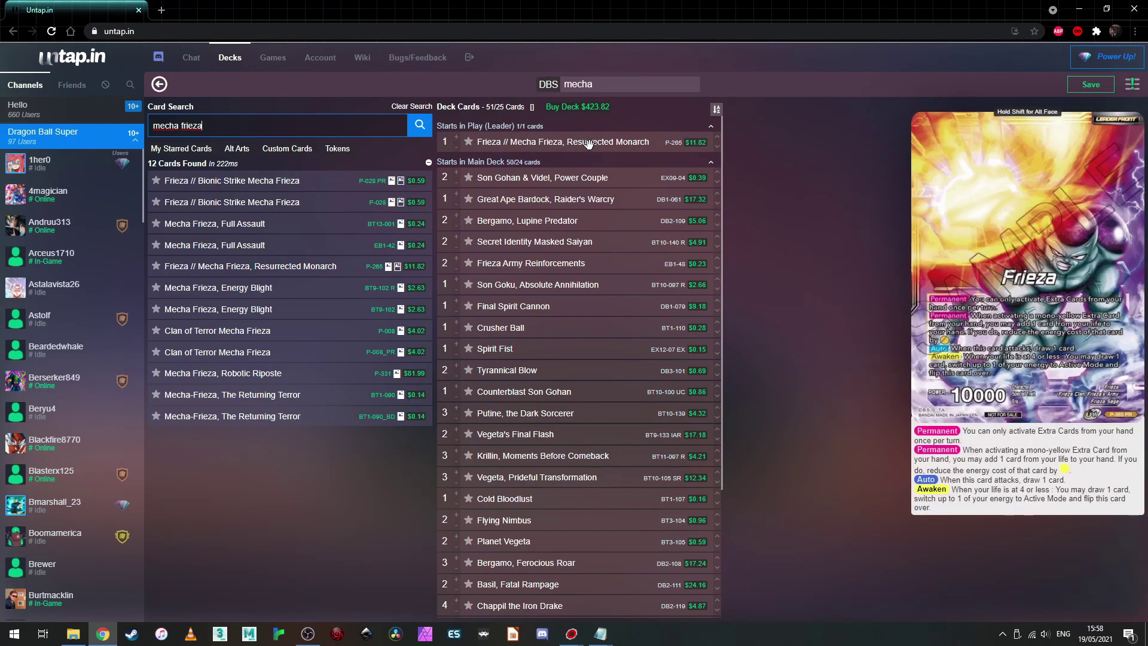
pyautogui.click(1092, 85)
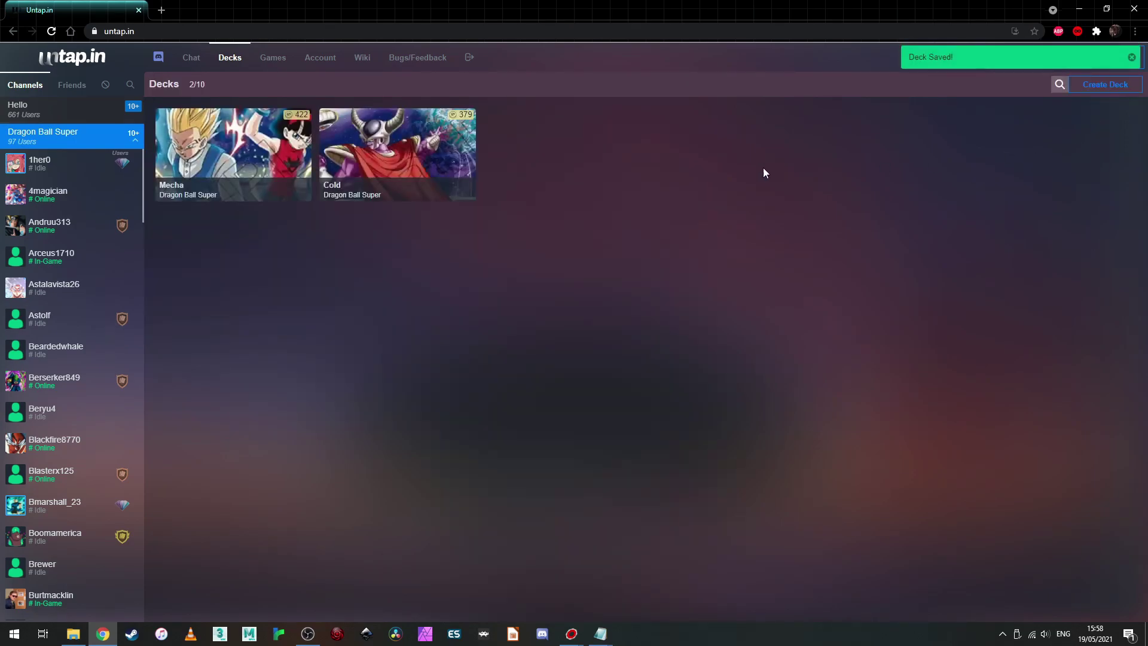
# Reopen the saved Mecha deck and review the available deck actions.
pyautogui.click(271, 160)
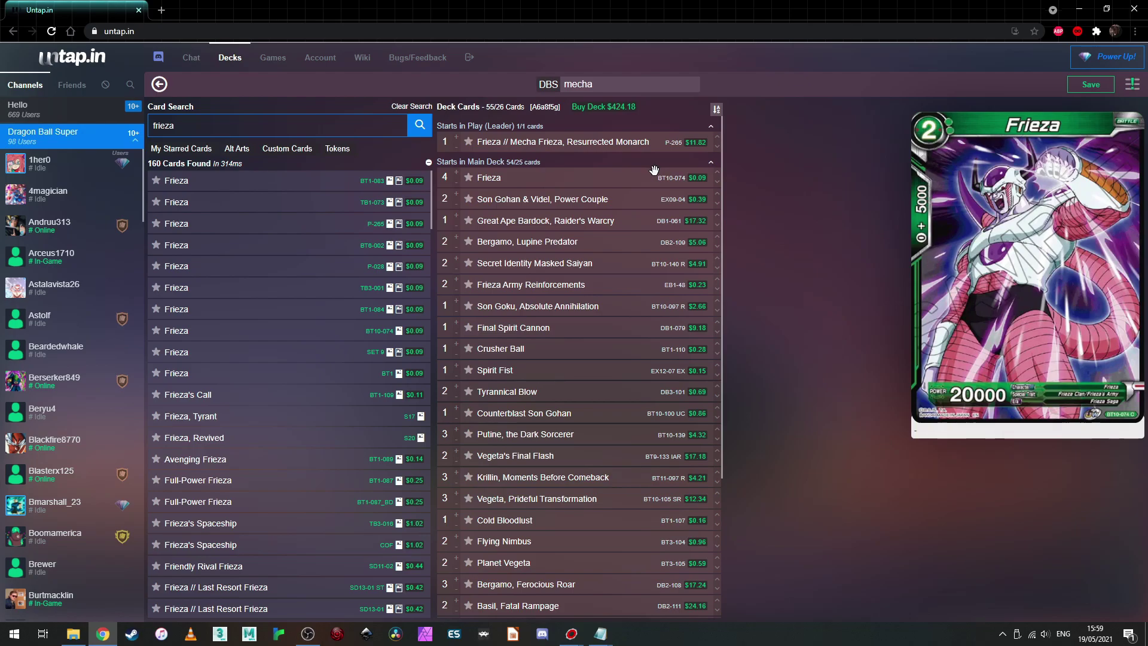
pyautogui.click(1131, 84)
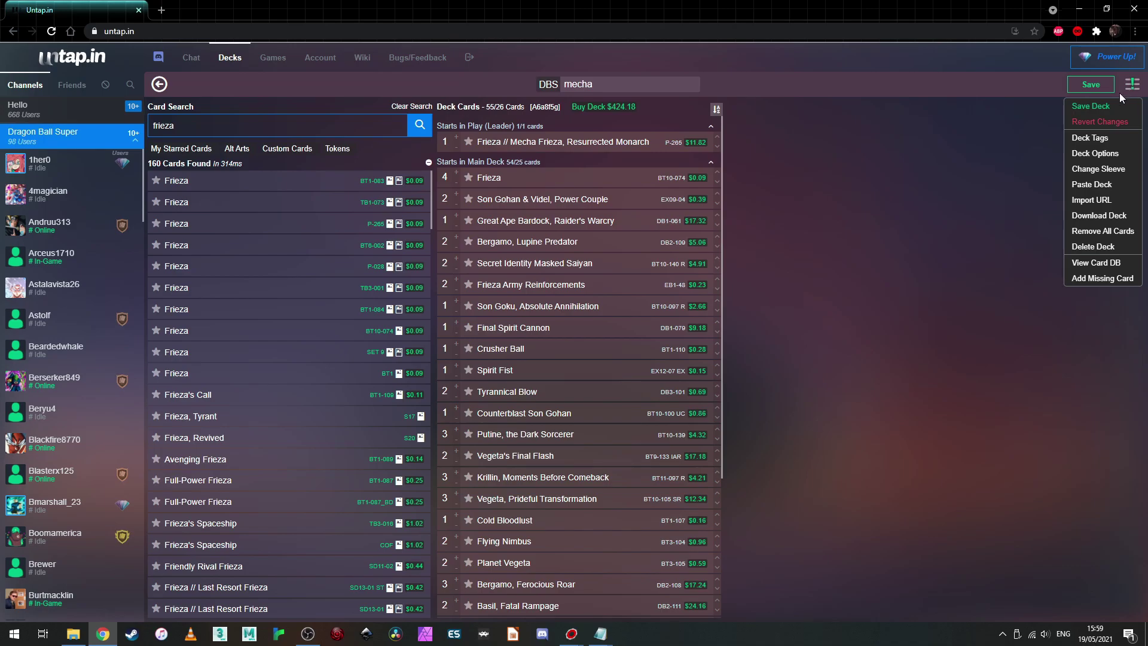
pyautogui.click(890, 223)
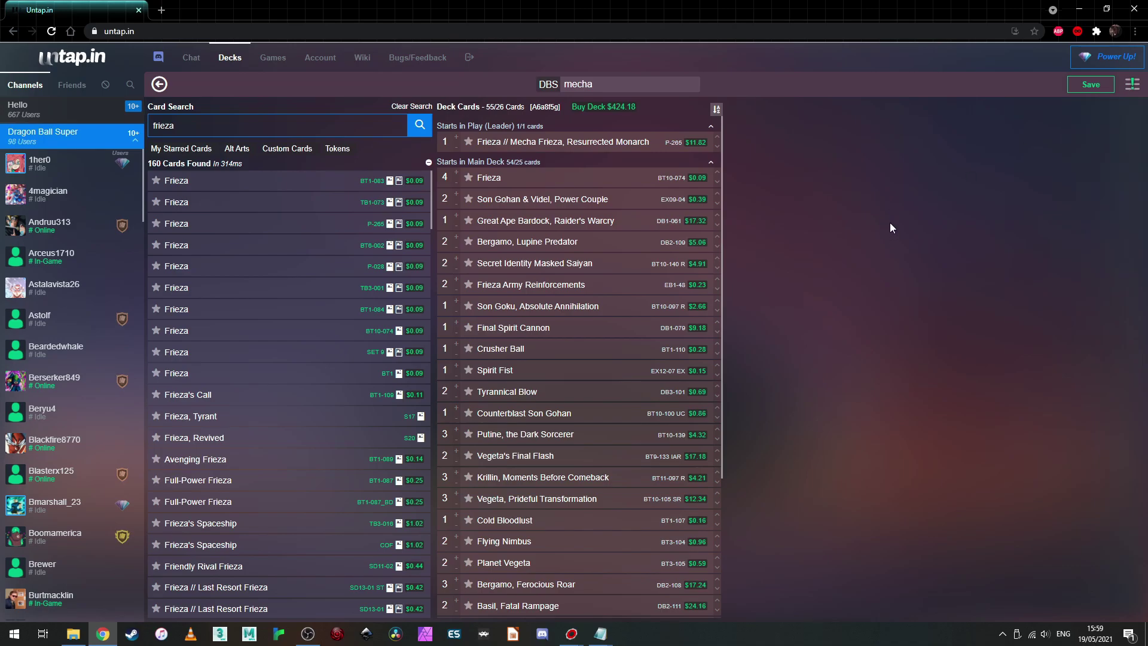